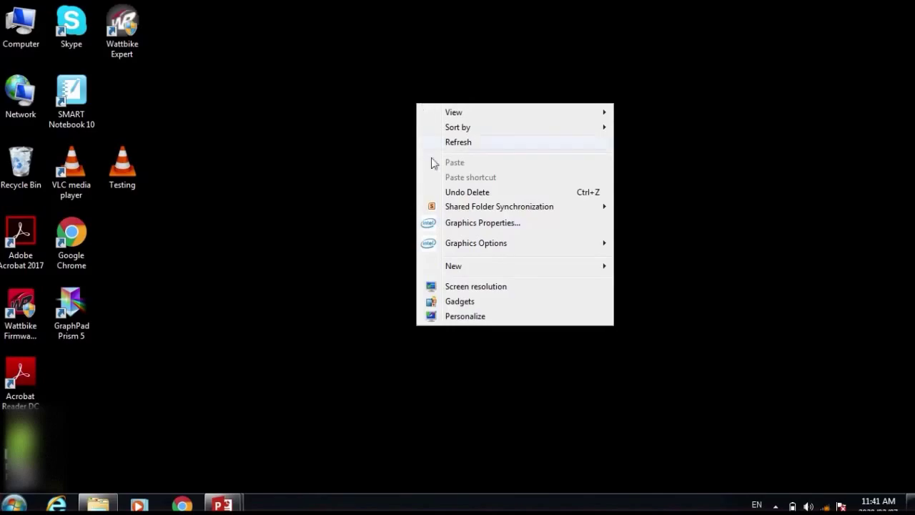
- Create a new folder named "My week" on the desktop
{"action": "mouse_move", "coordinate": [445, 271]}
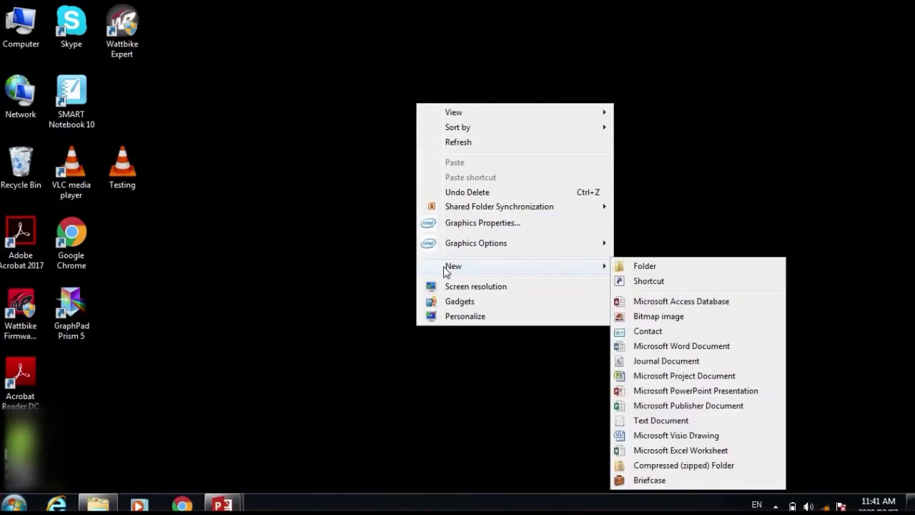
{"action": "left_click", "coordinate": [645, 268]}
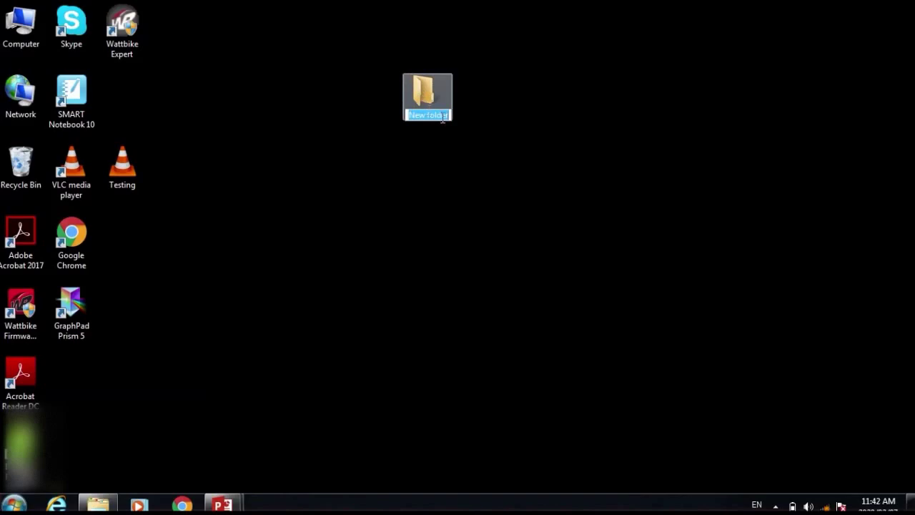
{"action": "type", "text": "My week"}
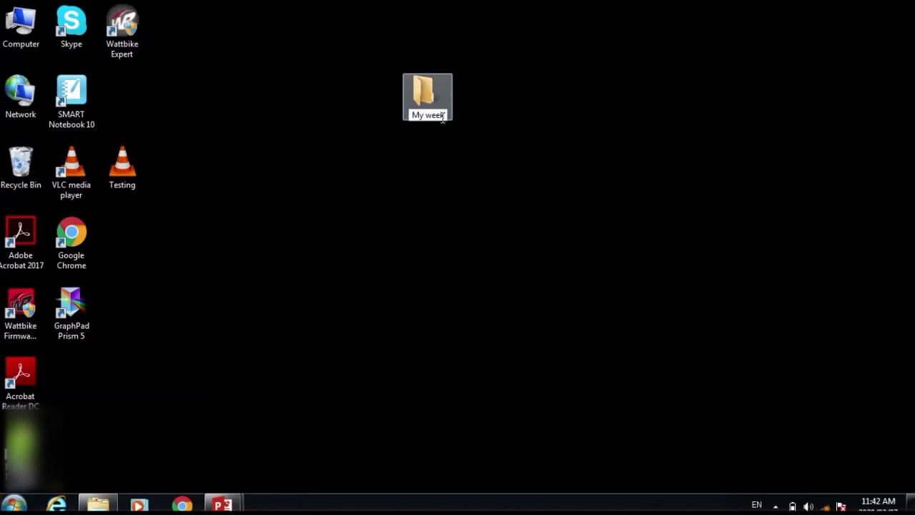
{"action": "key", "text": "Return"}
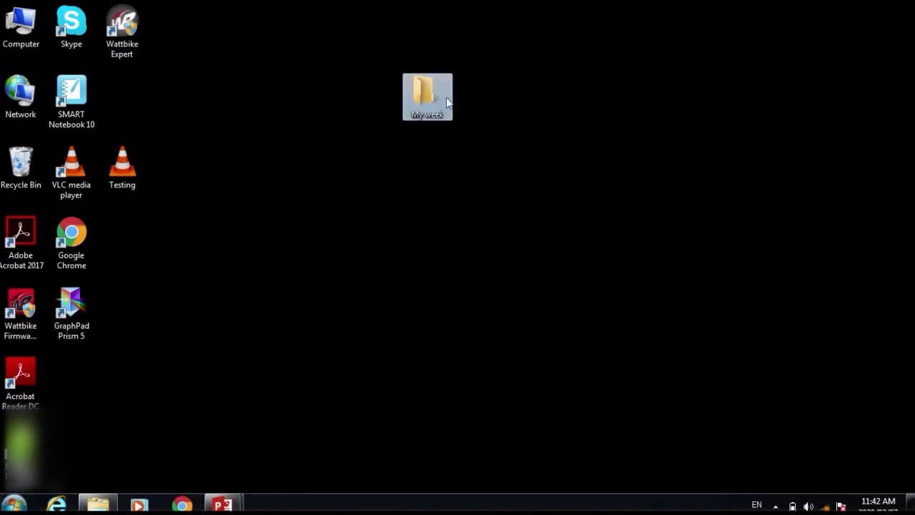
- Open the My week folder and create a subfolder named "Monday" in it
{"action": "double_click", "coordinate": [419, 91]}
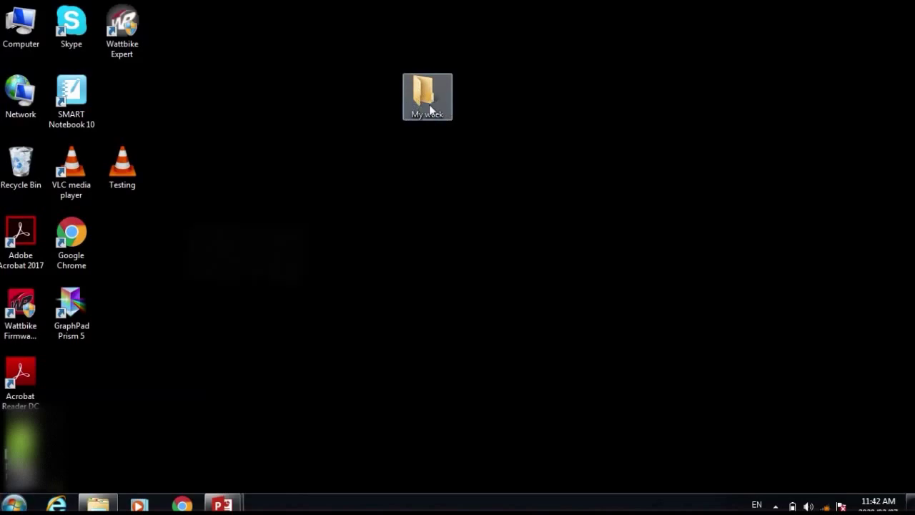
{"action": "double_click", "coordinate": [429, 105]}
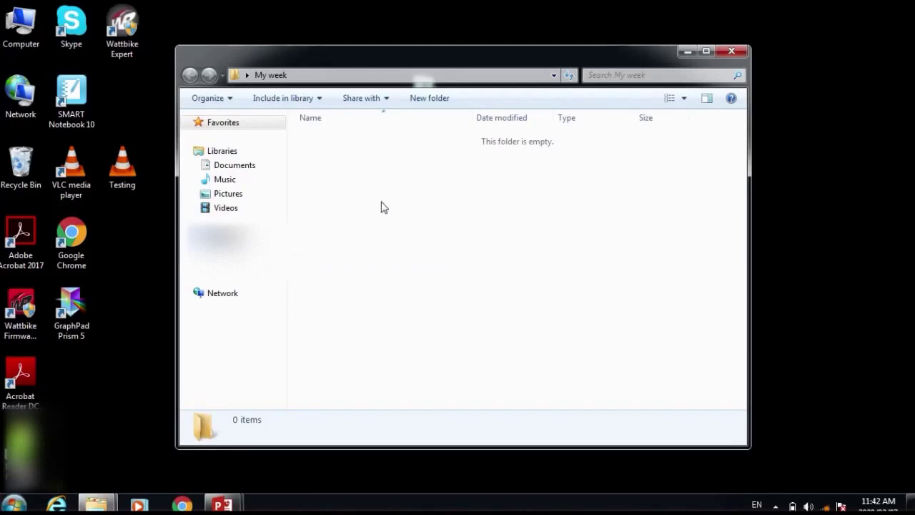
{"action": "right_click", "coordinate": [390, 159]}
{"action": "mouse_move", "coordinate": [419, 336]}
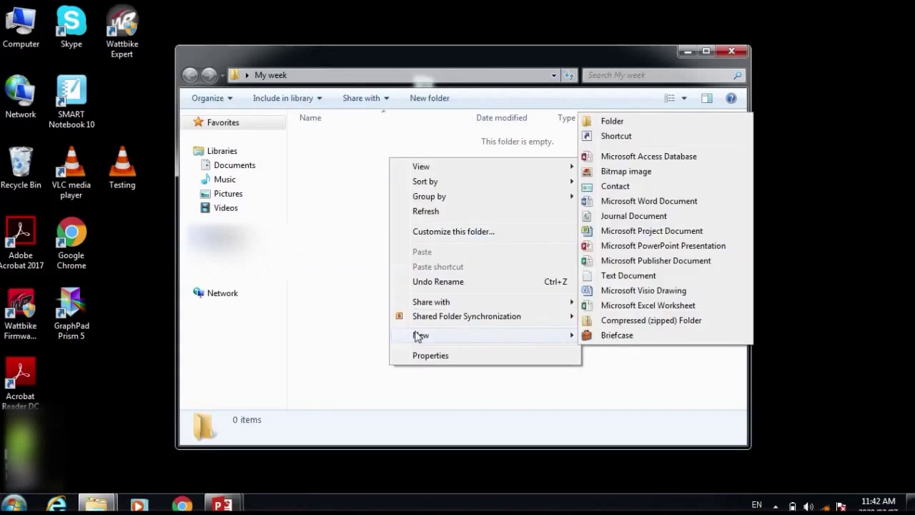
{"action": "left_click", "coordinate": [613, 122]}
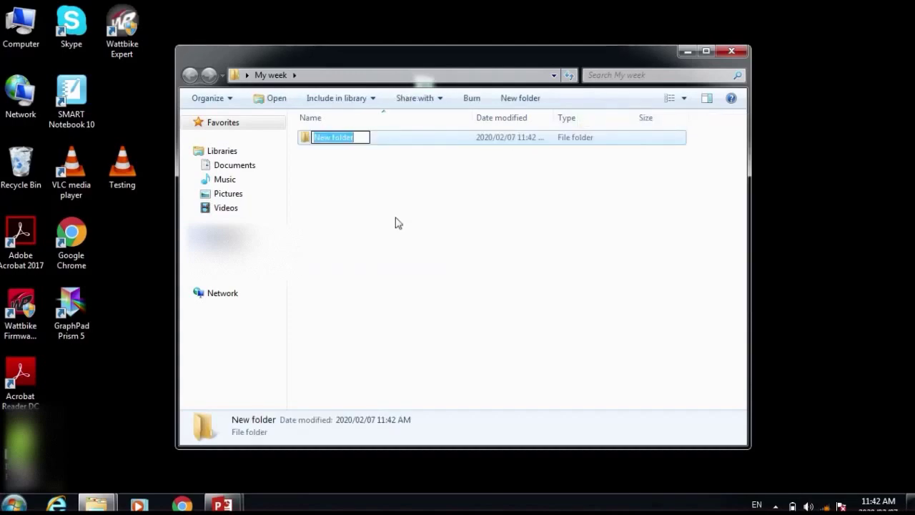
{"action": "type", "text": "Monday"}
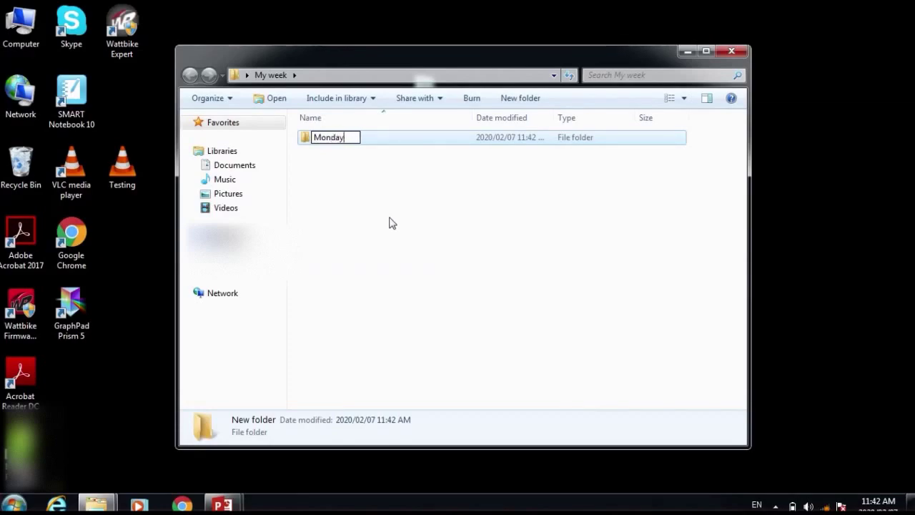
{"action": "left_click", "coordinate": [392, 224]}
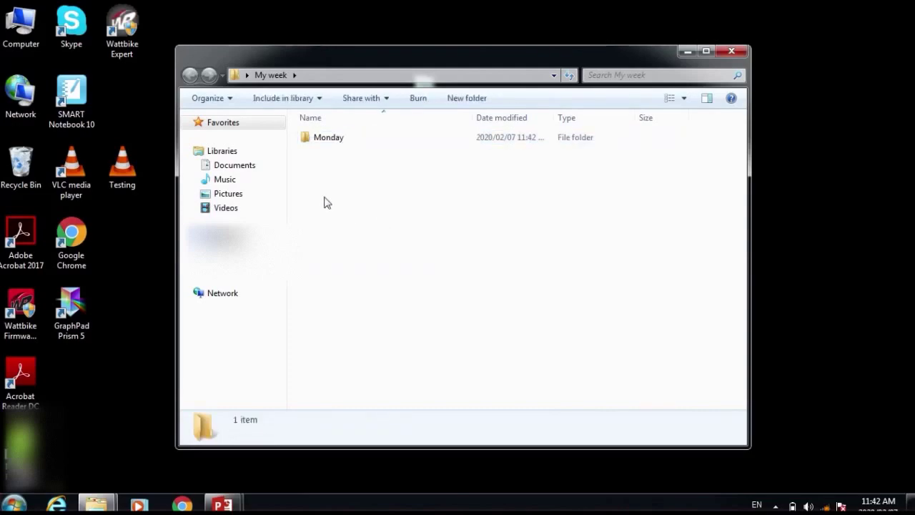
- Create a subfolder named "Tuesday" in the My week folder
{"action": "right_click", "coordinate": [312, 196]}
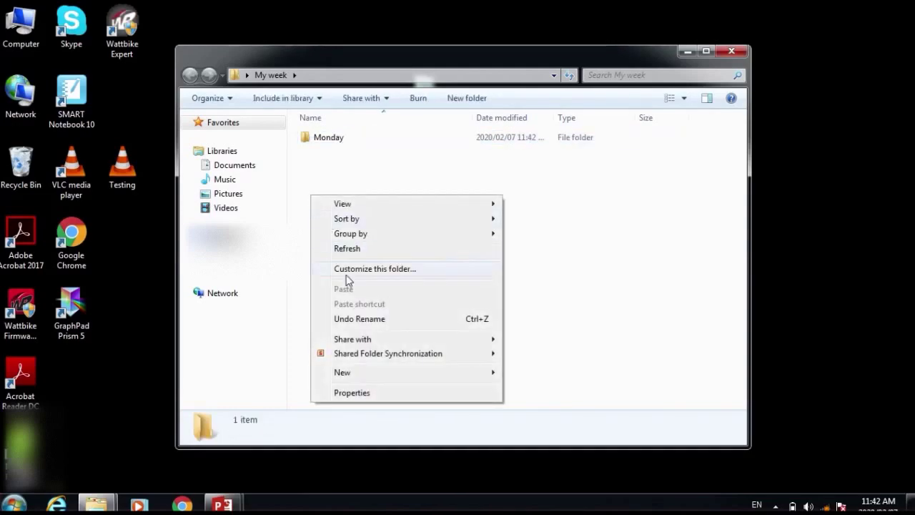
{"action": "mouse_move", "coordinate": [362, 374]}
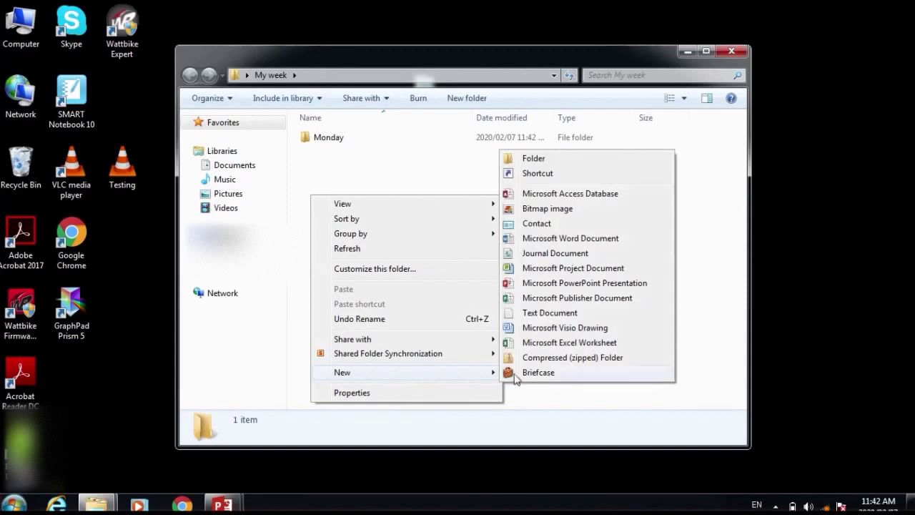
{"action": "left_click", "coordinate": [534, 159]}
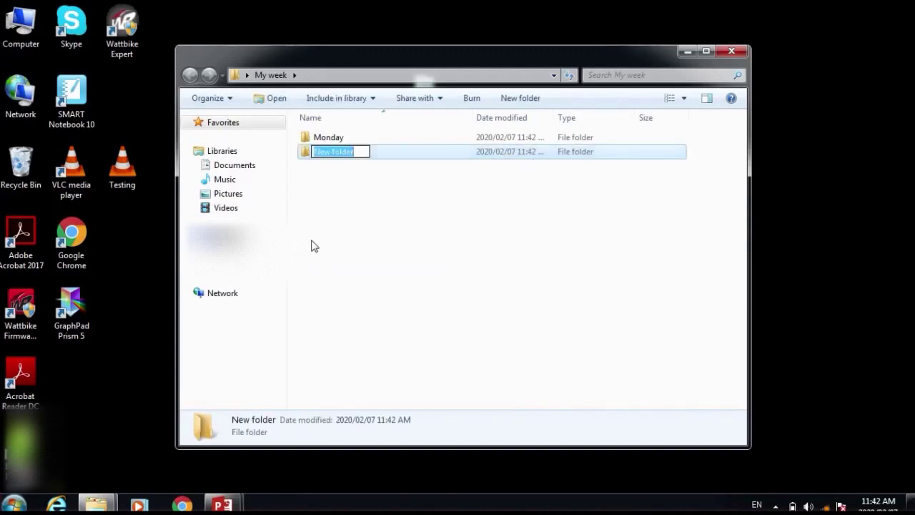
{"action": "type", "text": "Tu"}
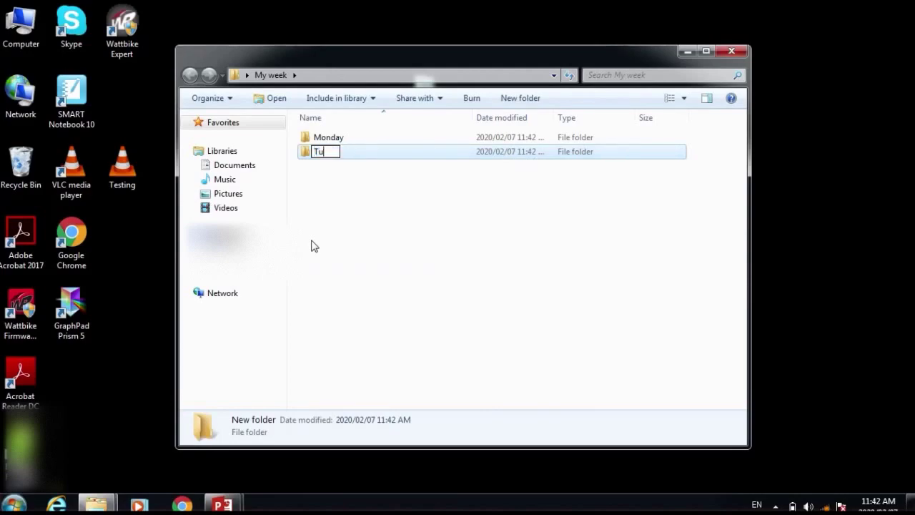
{"action": "type", "text": "esday"}
{"action": "key", "text": "Return"}
{"action": "left_click", "coordinate": [332, 247]}
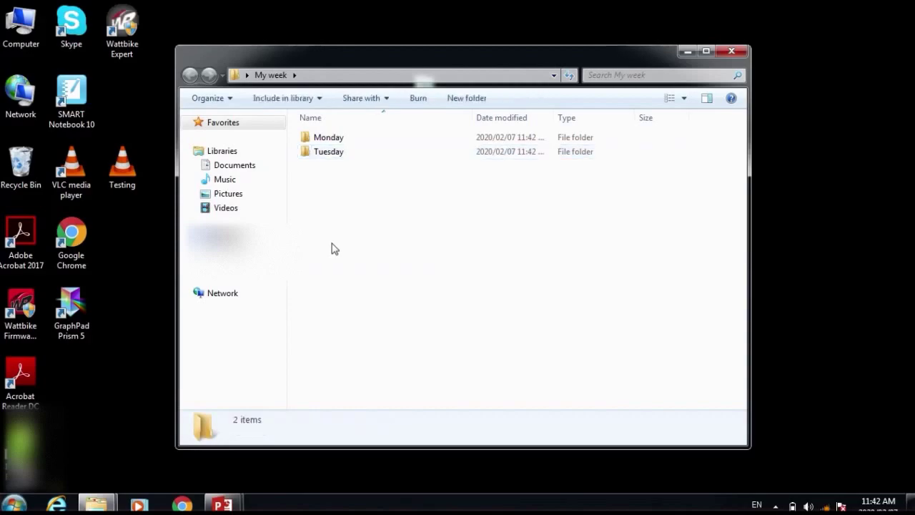
- Create a subfolder named "Wednesday" in the My week folder
{"action": "right_click", "coordinate": [333, 244]}
{"action": "mouse_move", "coordinate": [378, 424]}
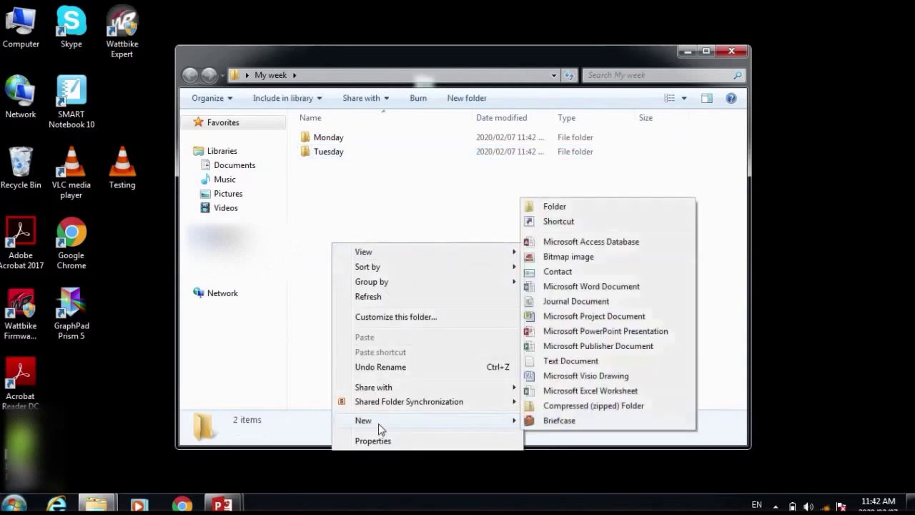
{"action": "left_click", "coordinate": [565, 207]}
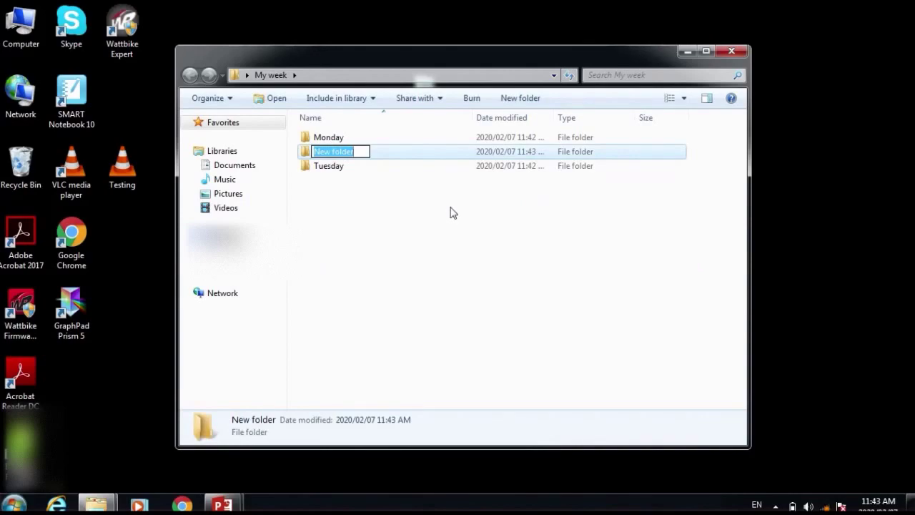
{"action": "type", "text": "We"}
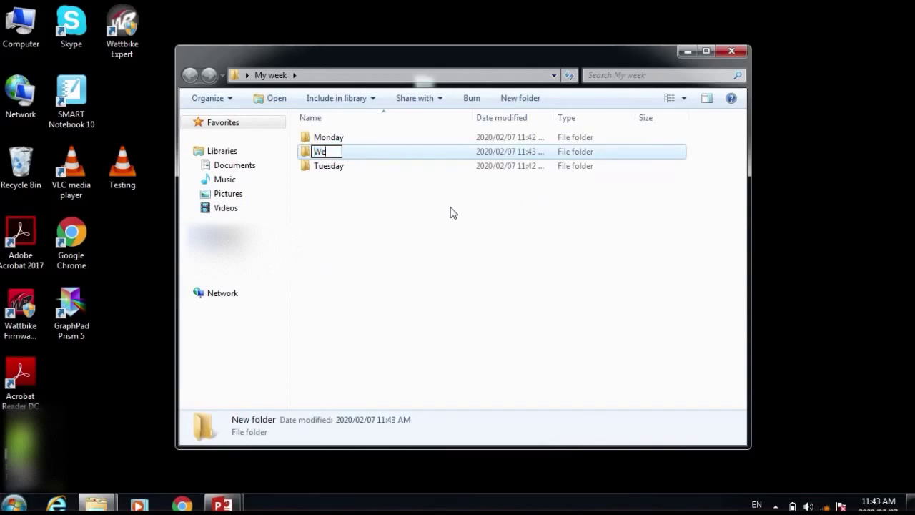
{"action": "type", "text": "dnesday"}
- Create a subfolder named "Thursday" in the My week folder
{"action": "right_click", "coordinate": [342, 238]}
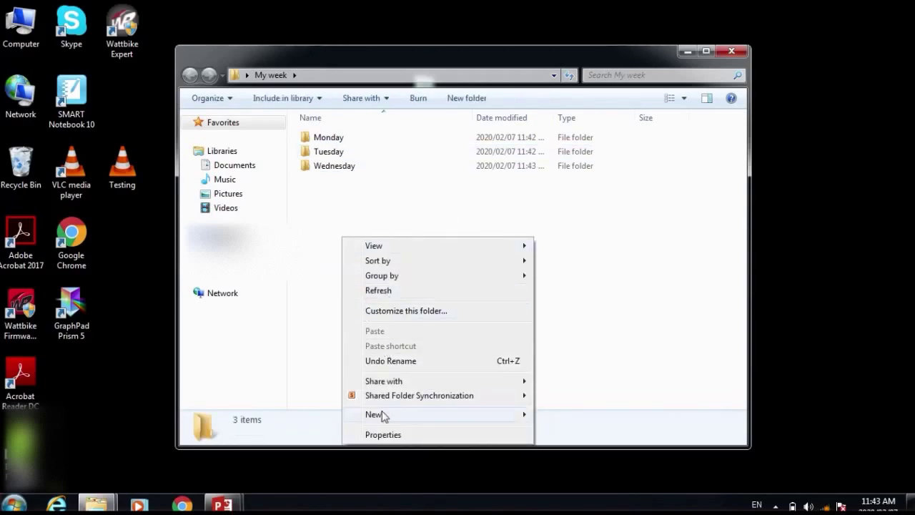
{"action": "mouse_move", "coordinate": [379, 415]}
{"action": "left_click", "coordinate": [565, 200]}
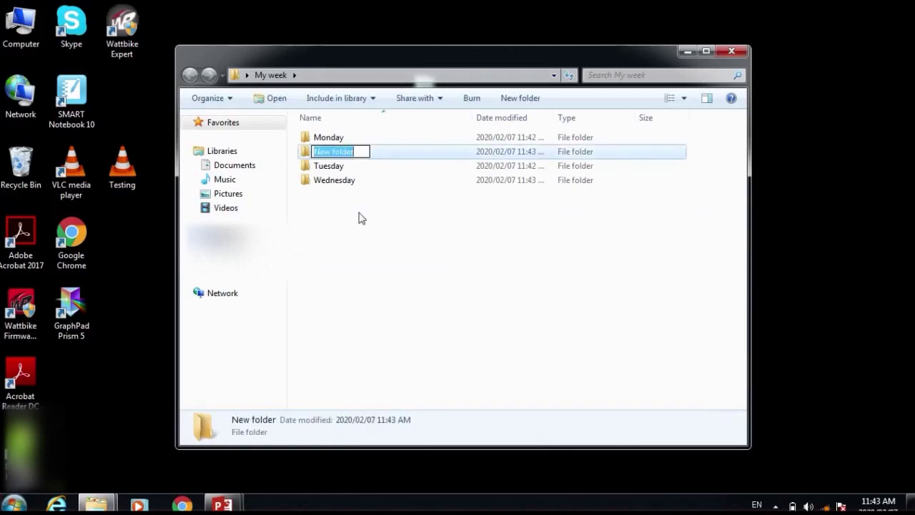
{"action": "type", "text": "Thu"}
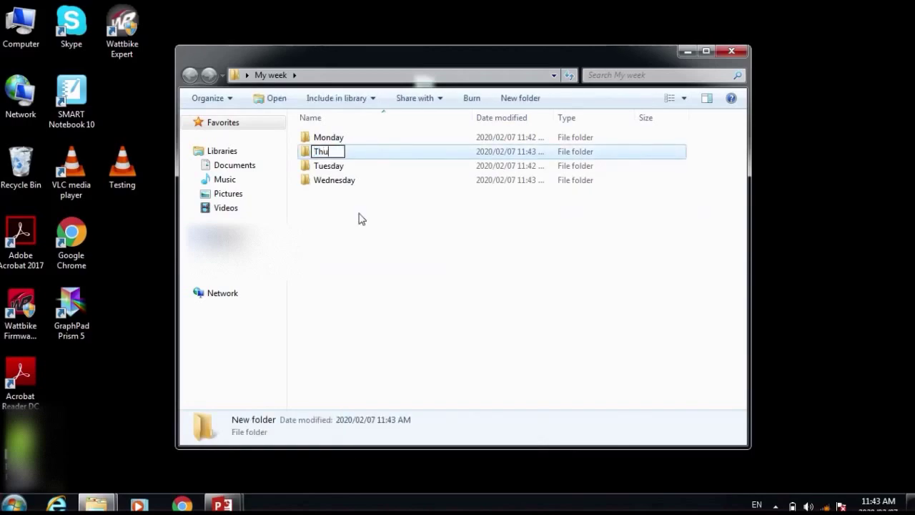
{"action": "type", "text": "rsday"}
{"action": "key", "text": "Return"}
- Create a subfolder named "Friday" in the My week folder
{"action": "right_click", "coordinate": [355, 240]}
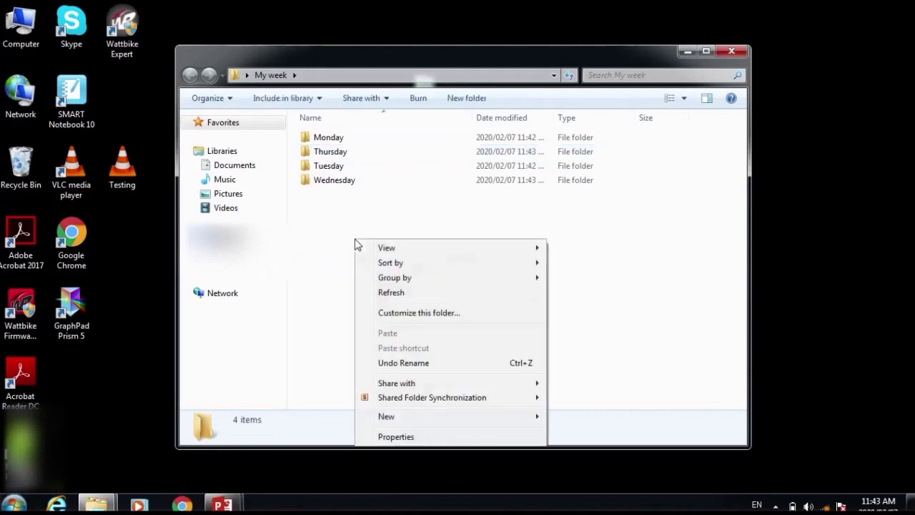
{"action": "left_click", "coordinate": [409, 417]}
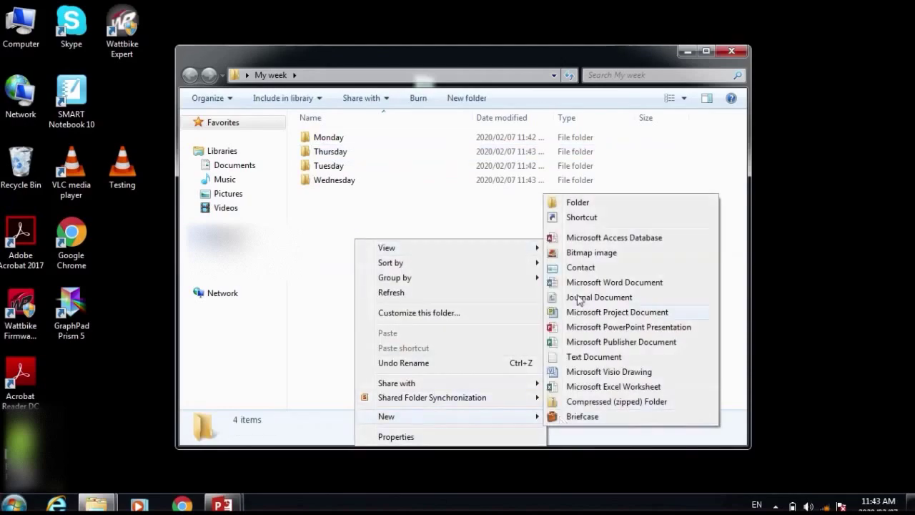
{"action": "left_click", "coordinate": [576, 203]}
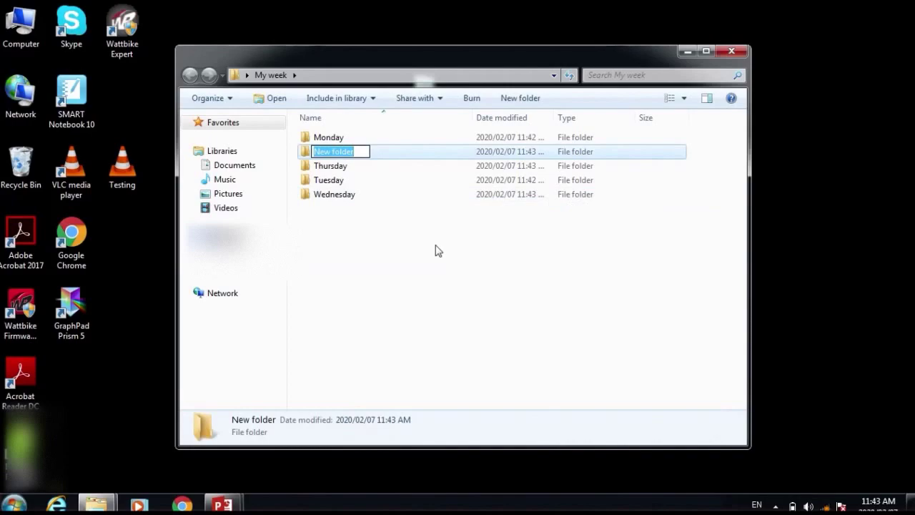
{"action": "type", "text": "Friday"}
{"action": "left_click", "coordinate": [400, 256]}
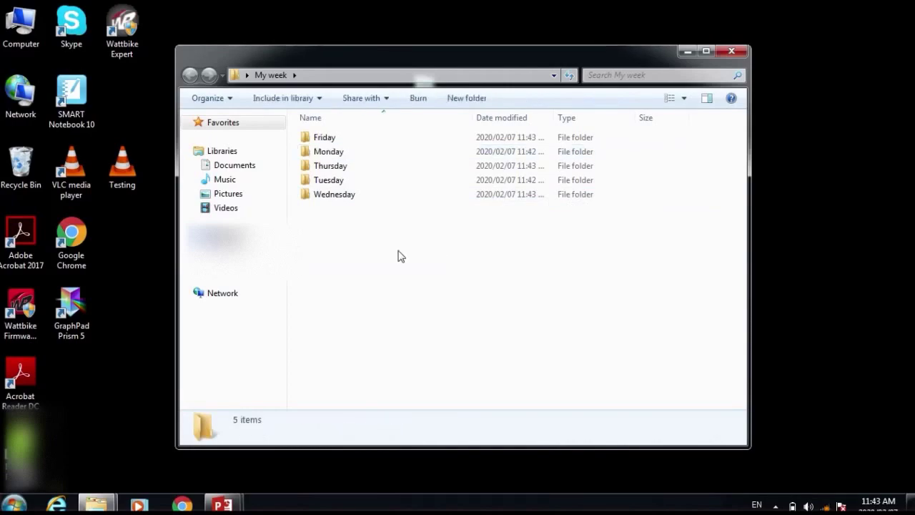
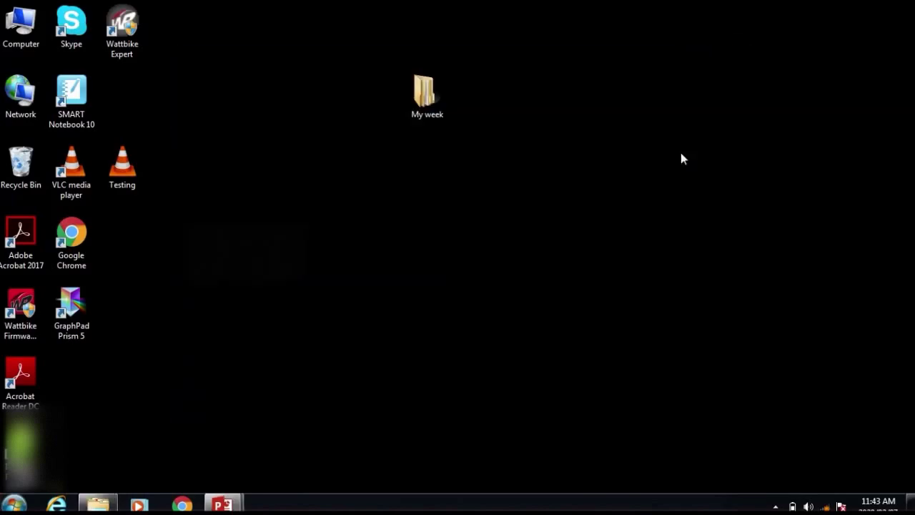
- Reopen the My week folder from the desktop to check its weekday subfolders
{"action": "double_click", "coordinate": [430, 98]}
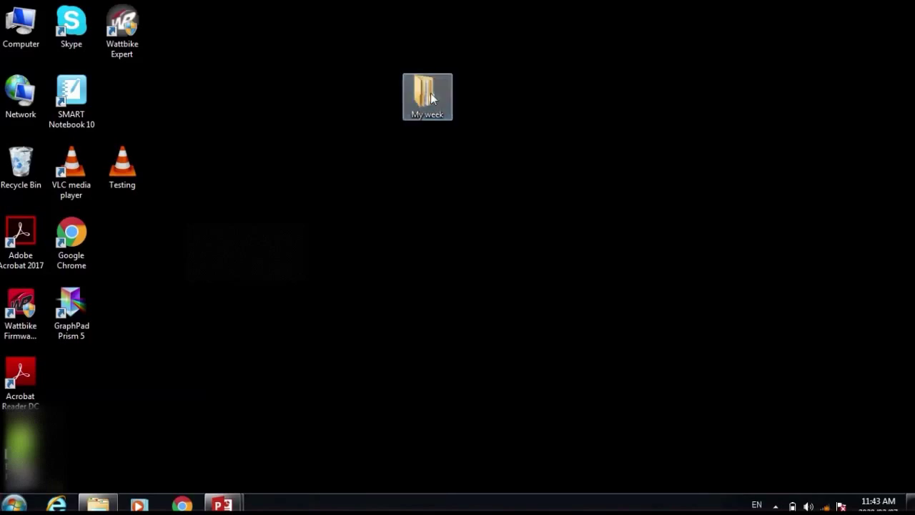
{"action": "left_click_drag", "start_coordinate": [379, 296], "coordinate": [343, 153]}
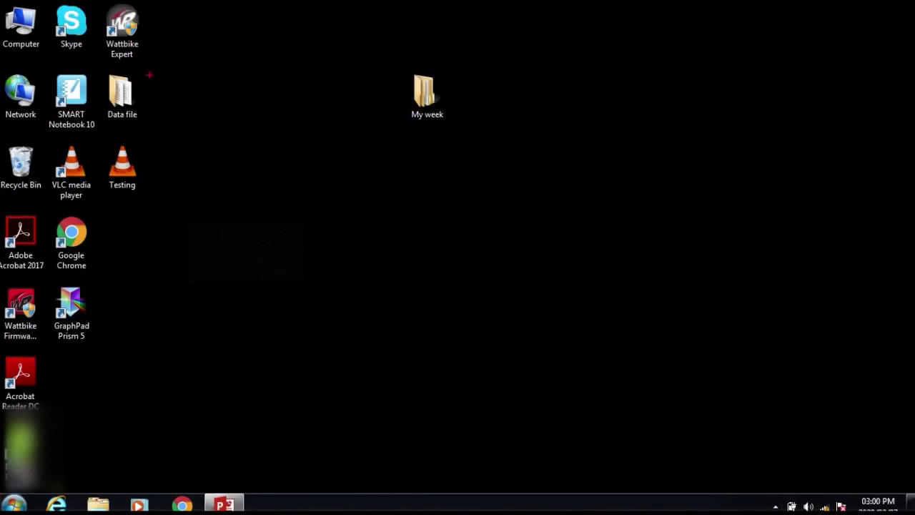
{"action": "mouse_move", "coordinate": [134, 60]}
{"action": "left_mouse_down"}
{"action": "mouse_move", "coordinate": [92, 87]}
{"action": "mouse_move", "coordinate": [114, 131]}
{"action": "mouse_move", "coordinate": [162, 87]}
{"action": "left_mouse_up"}
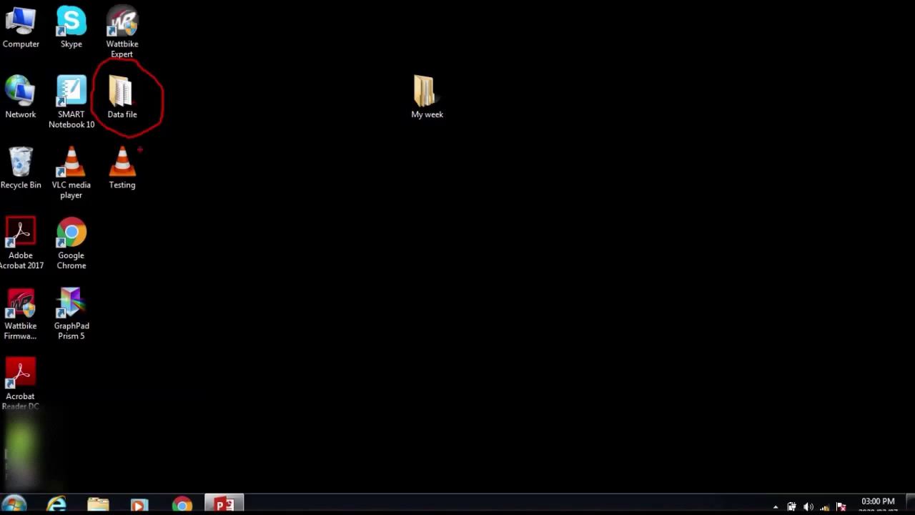
{"action": "key", "text": "Escape"}
- Open the Data file folder on the desktop and display its files as extra large icons
{"action": "double_click", "coordinate": [135, 98]}
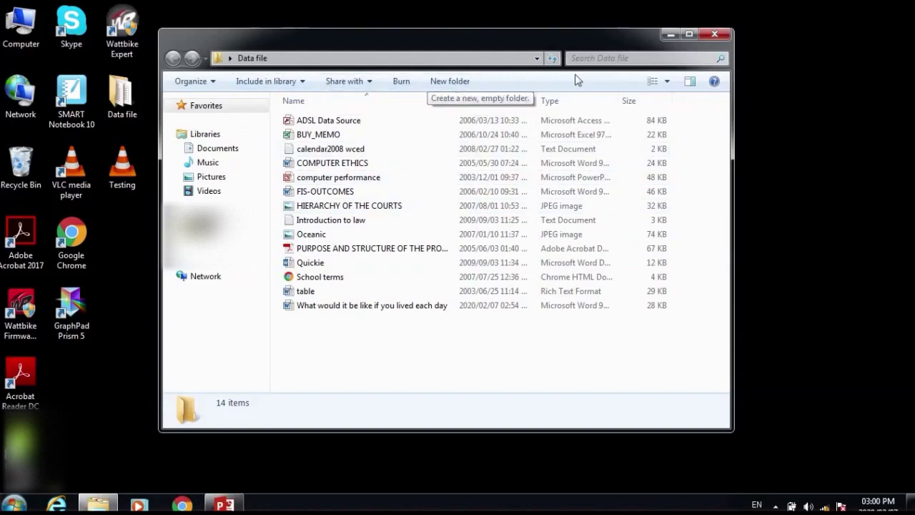
{"action": "left_click", "coordinate": [668, 82]}
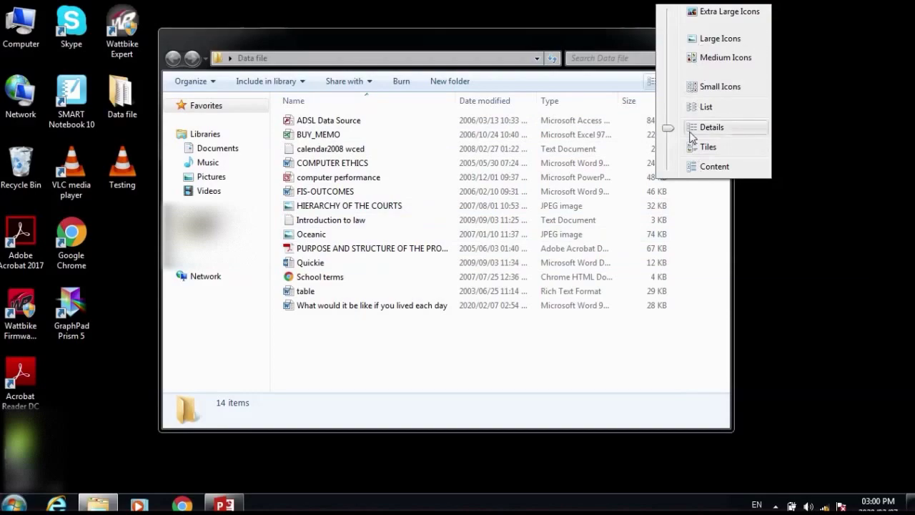
{"action": "left_click", "coordinate": [692, 17]}
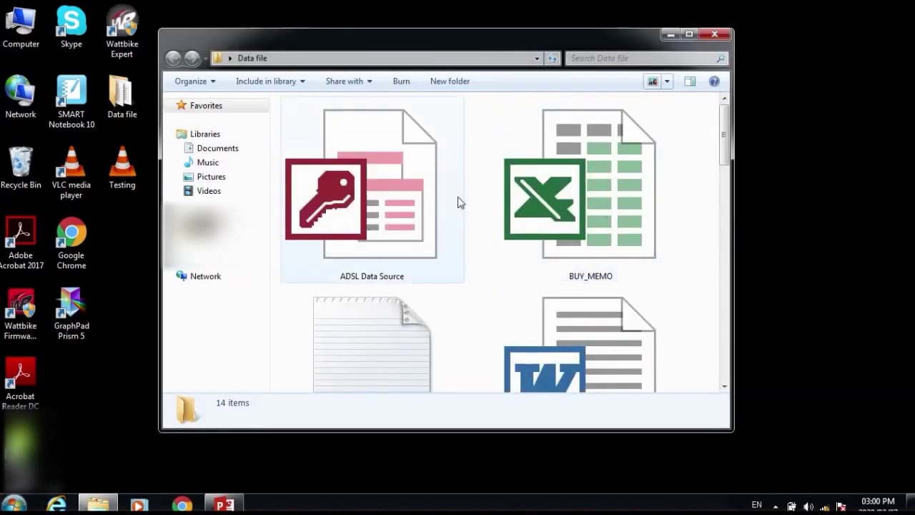
- Change the Data file folder's view to large icons
{"action": "left_click", "coordinate": [667, 84]}
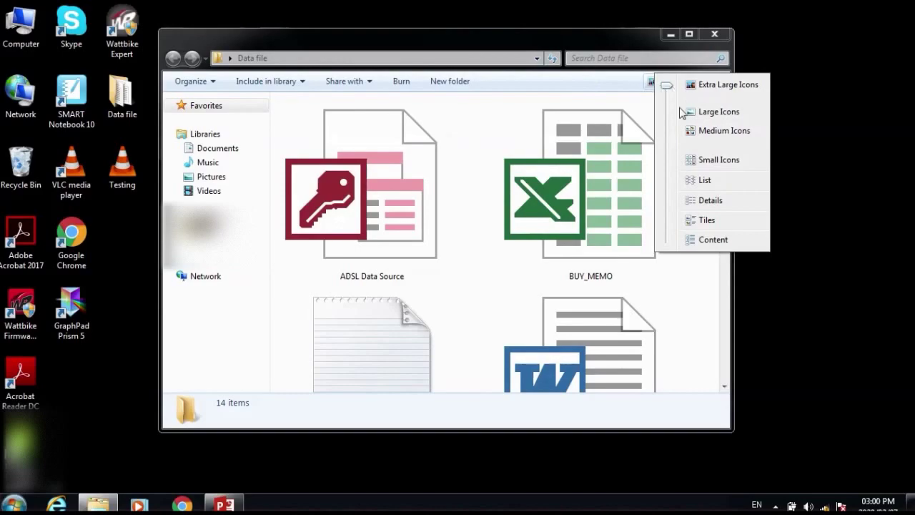
{"action": "left_click", "coordinate": [715, 120]}
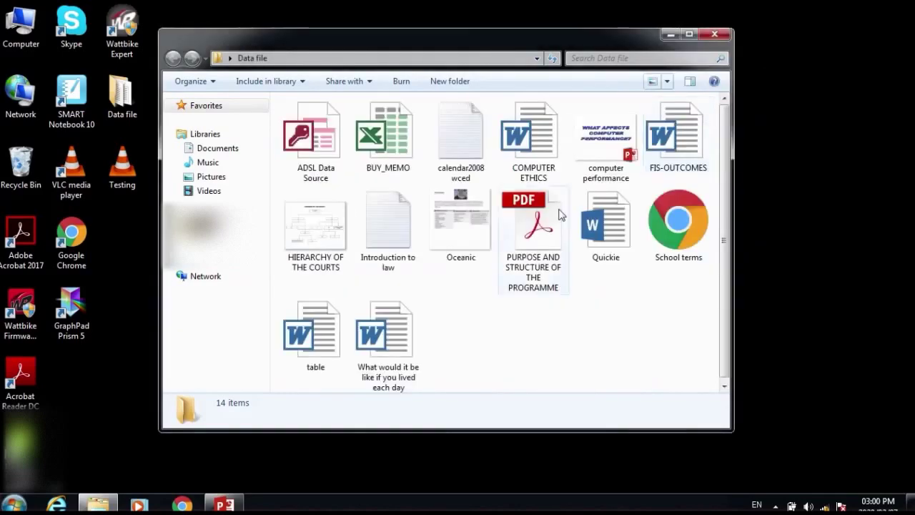
- Display the Data file folder's contents as small icons, and switch the view to a list
{"action": "left_click", "coordinate": [666, 81]}
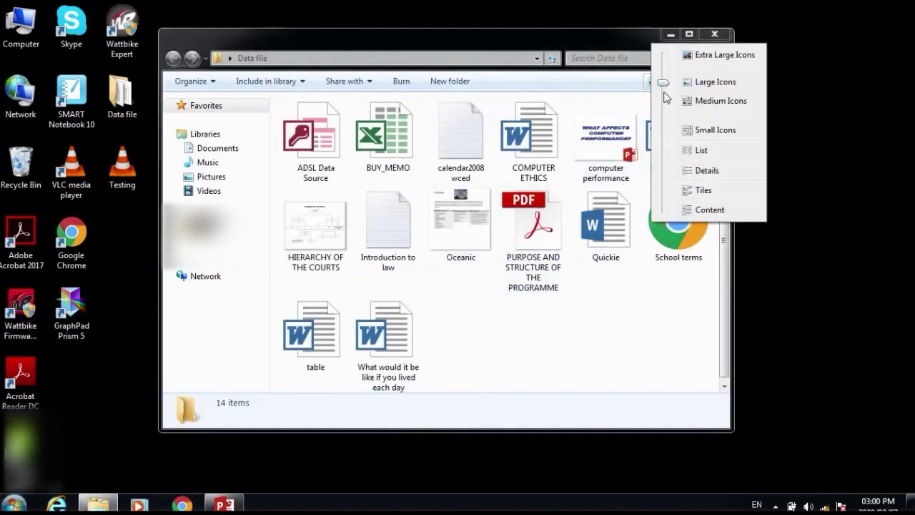
{"action": "left_click", "coordinate": [680, 130]}
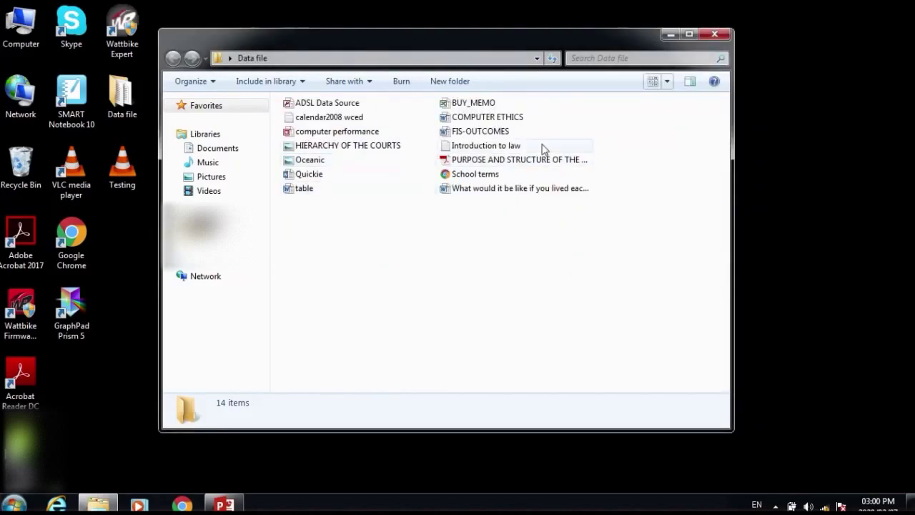
{"action": "left_click", "coordinate": [666, 82]}
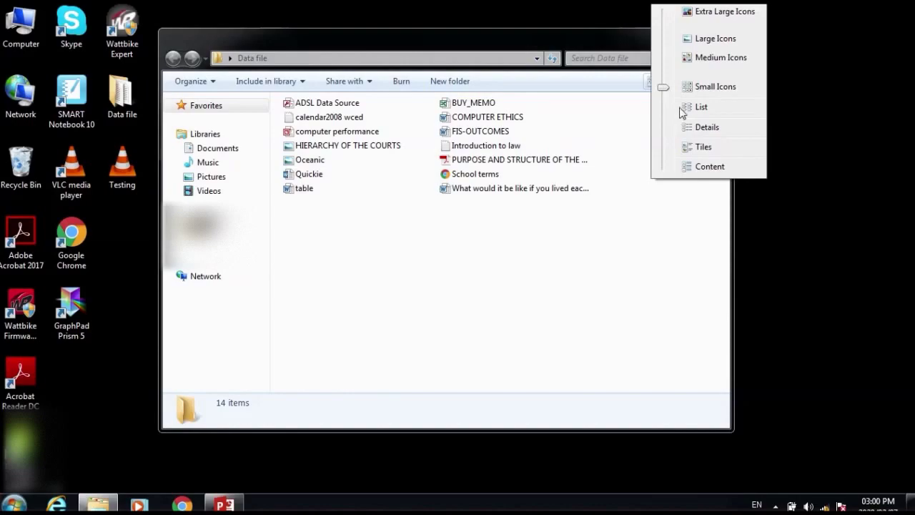
{"action": "left_click", "coordinate": [688, 107]}
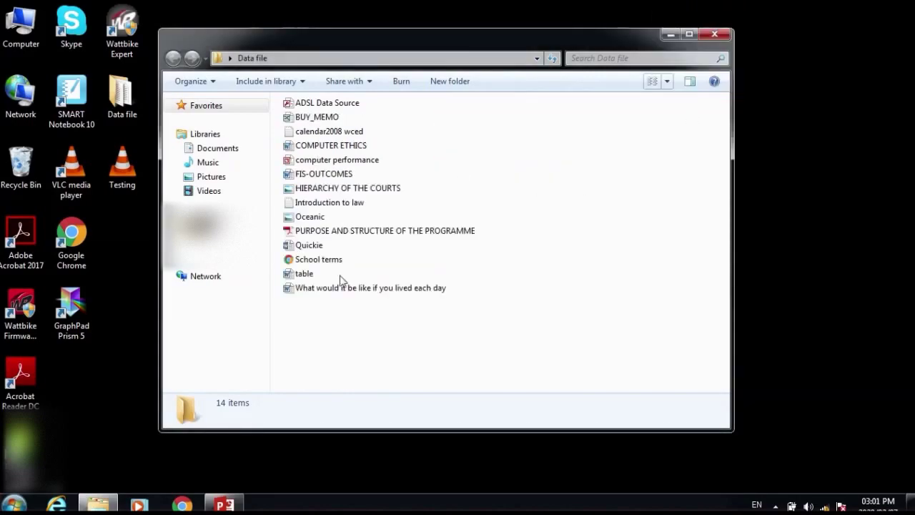
- Change the Data file folder's view to Details
{"action": "left_click", "coordinate": [666, 82]}
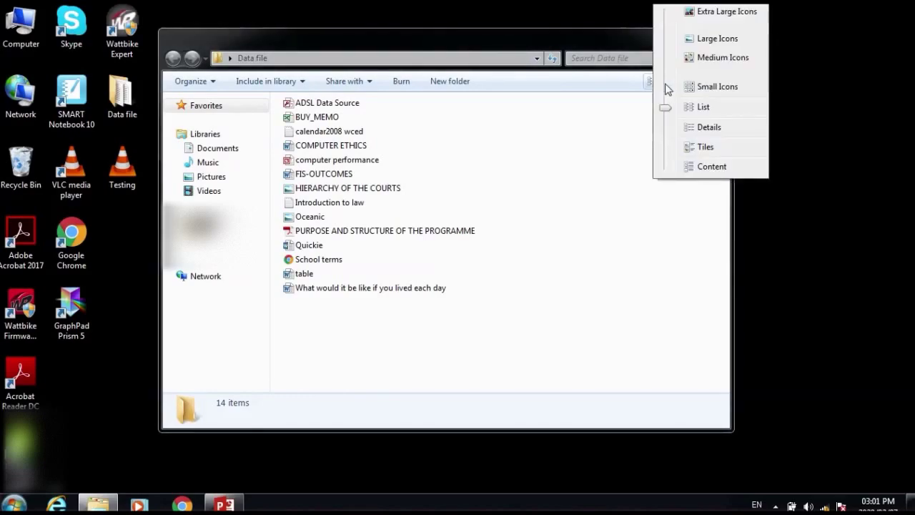
{"action": "left_click", "coordinate": [692, 128]}
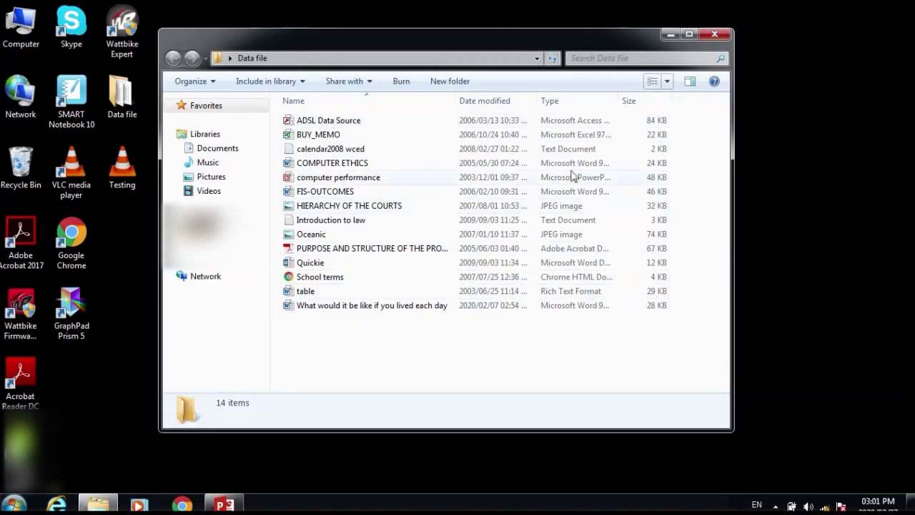
{"action": "mouse_move", "coordinate": [380, 214]}
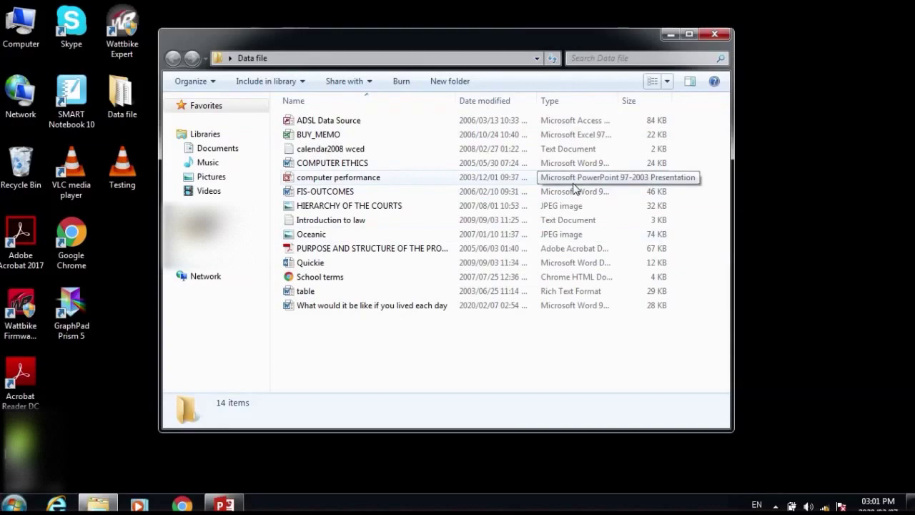
{"action": "mouse_move", "coordinate": [560, 120]}
{"action": "left_mouse_down"}
{"action": "mouse_move", "coordinate": [566, 220]}
{"action": "mouse_move", "coordinate": [554, 299]}
{"action": "left_mouse_up"}
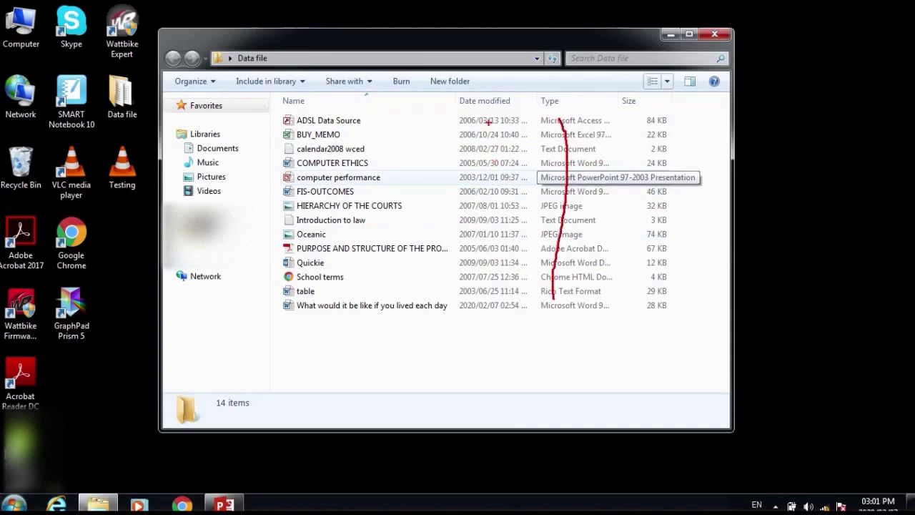
{"action": "left_click_drag", "start_coordinate": [489, 116], "coordinate": [469, 292]}
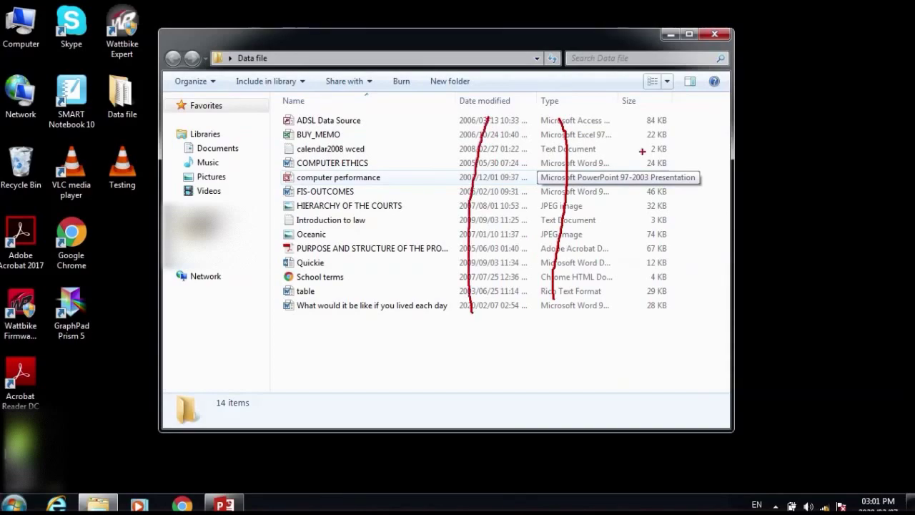
{"action": "left_click_drag", "start_coordinate": [655, 115], "coordinate": [664, 294]}
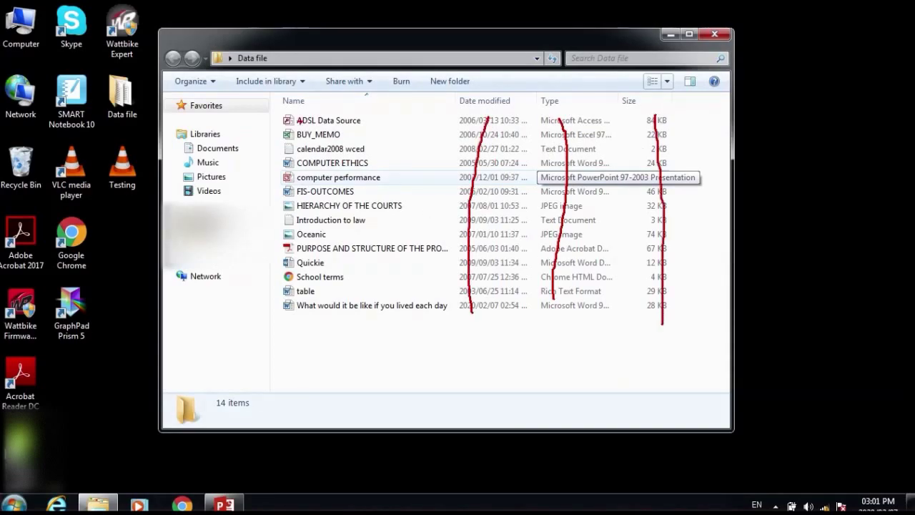
{"action": "left_click_drag", "start_coordinate": [318, 114], "coordinate": [327, 241]}
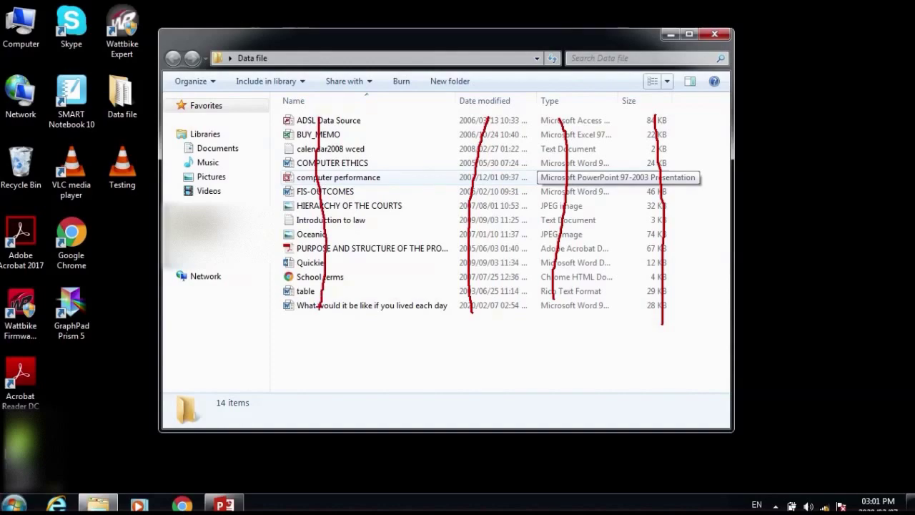
{"action": "key", "text": "Escape"}
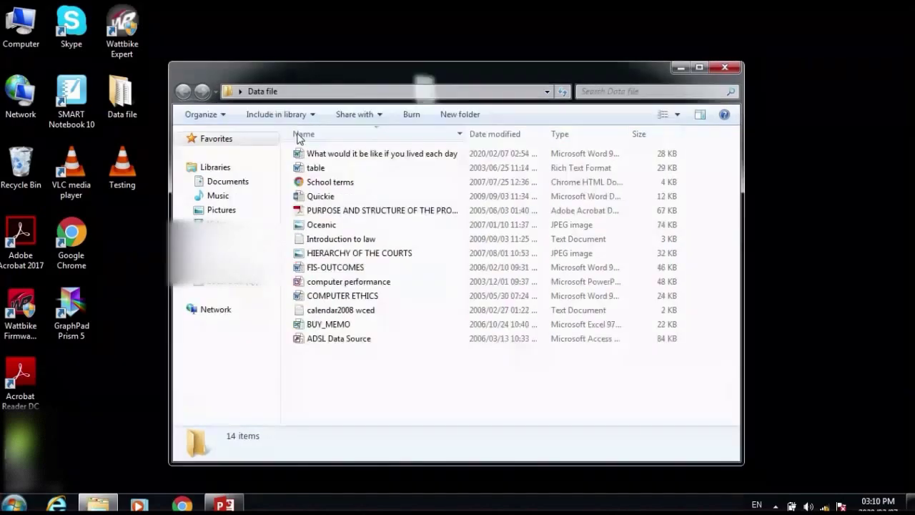
- Sort the Data file folder's files by name in ascending order, and reverse them to descending order
{"action": "left_click", "coordinate": [297, 137]}
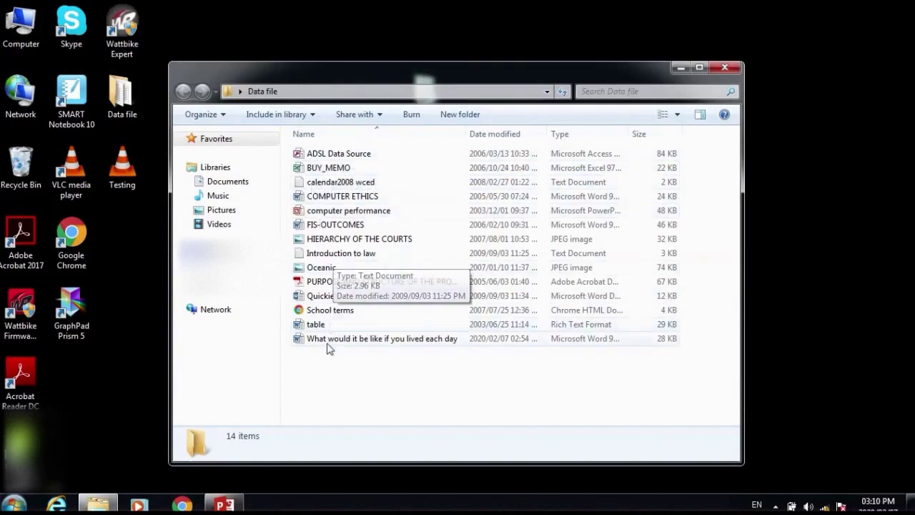
{"action": "left_click", "coordinate": [351, 136]}
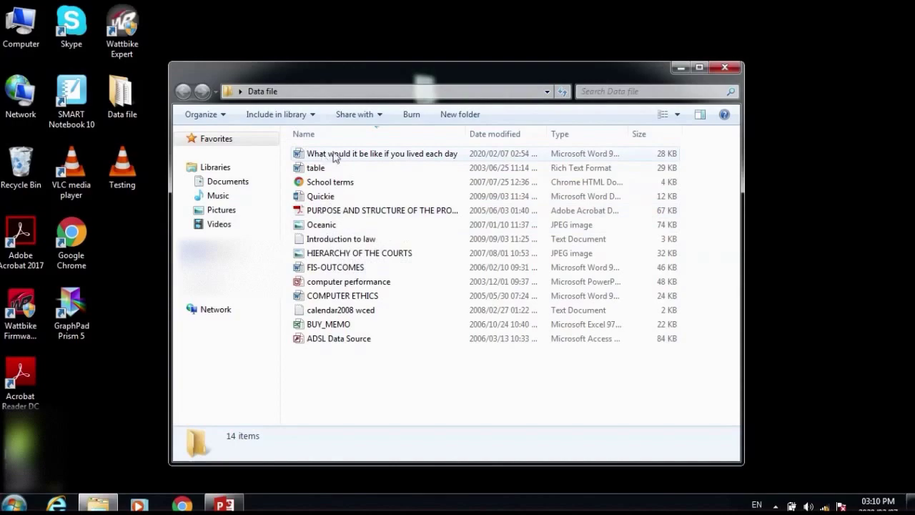
- Sort the files by date modified, newest first and again oldest first, and then by type in ascending order
{"action": "left_click", "coordinate": [496, 133]}
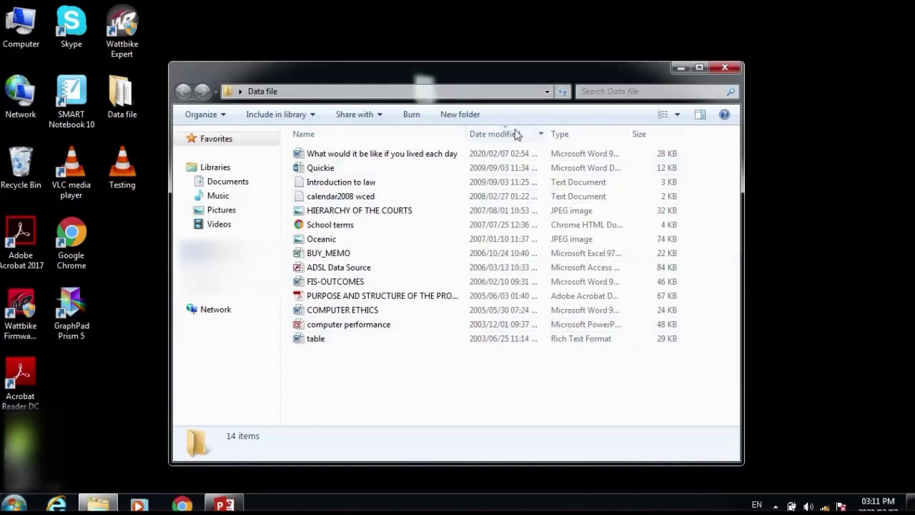
{"action": "left_click", "coordinate": [494, 134]}
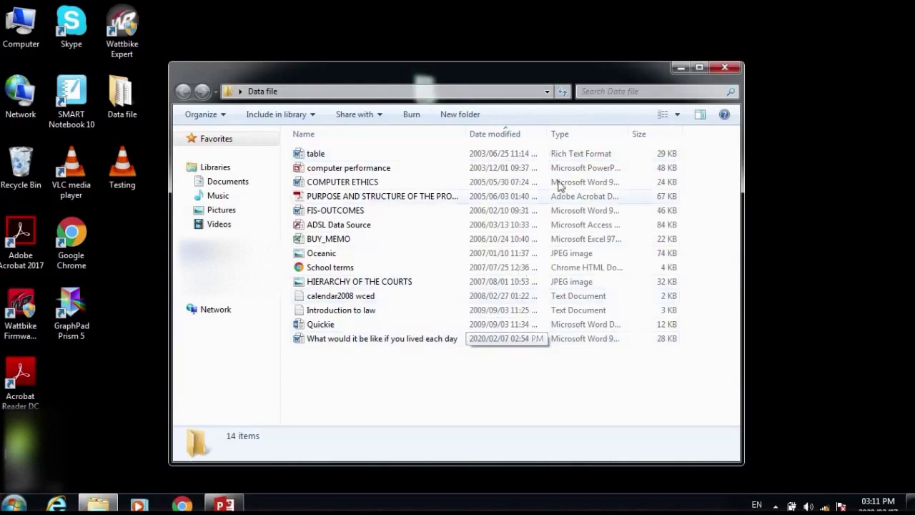
{"action": "left_click", "coordinate": [591, 137]}
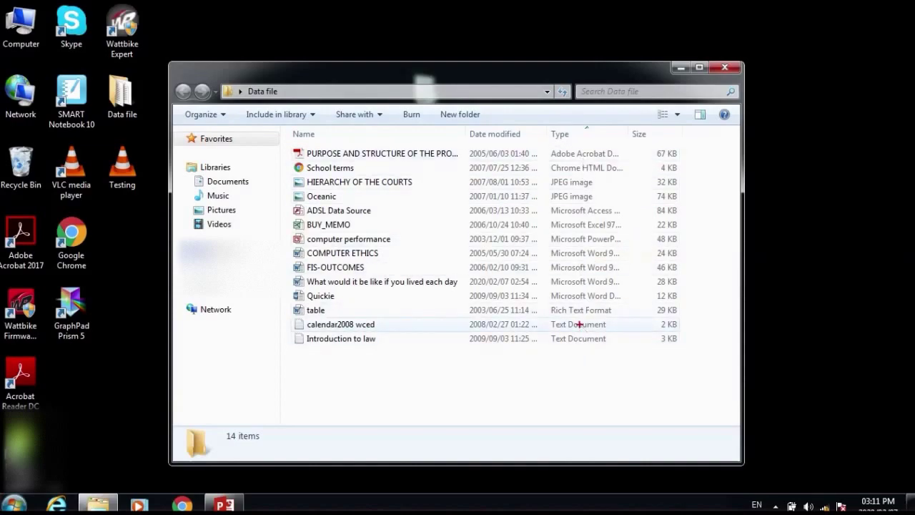
{"action": "mouse_move", "coordinate": [552, 322]}
{"action": "left_mouse_down"}
{"action": "mouse_move", "coordinate": [625, 333]}
{"action": "mouse_move", "coordinate": [559, 361]}
{"action": "mouse_move", "coordinate": [546, 319]}
{"action": "left_mouse_up"}
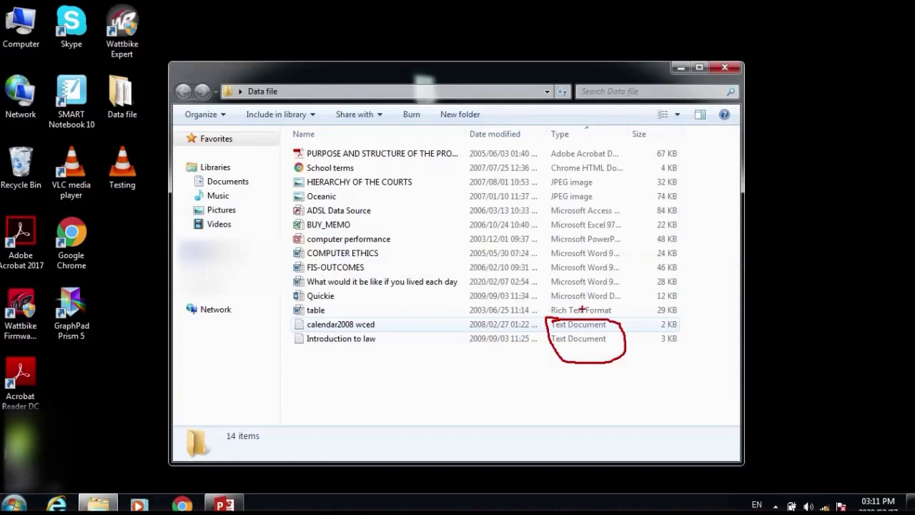
{"action": "mouse_move", "coordinate": [545, 217]}
{"action": "left_mouse_down"}
{"action": "mouse_move", "coordinate": [576, 211]}
{"action": "mouse_move", "coordinate": [628, 221]}
{"action": "mouse_move", "coordinate": [631, 230]}
{"action": "mouse_move", "coordinate": [579, 232]}
{"action": "mouse_move", "coordinate": [537, 215]}
{"action": "left_mouse_up"}
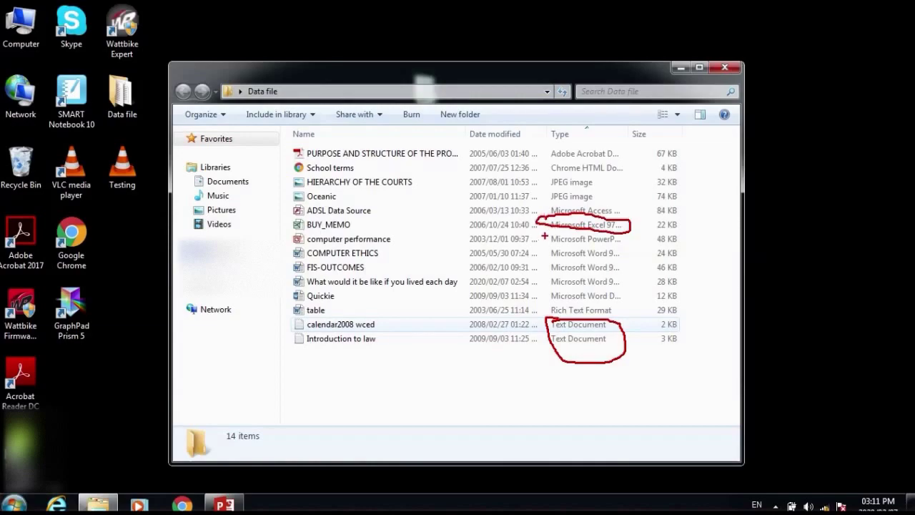
{"action": "mouse_move", "coordinate": [547, 251]}
{"action": "left_mouse_down"}
{"action": "mouse_move", "coordinate": [619, 250]}
{"action": "mouse_move", "coordinate": [624, 310]}
{"action": "mouse_move", "coordinate": [543, 296]}
{"action": "mouse_move", "coordinate": [554, 248]}
{"action": "left_mouse_up"}
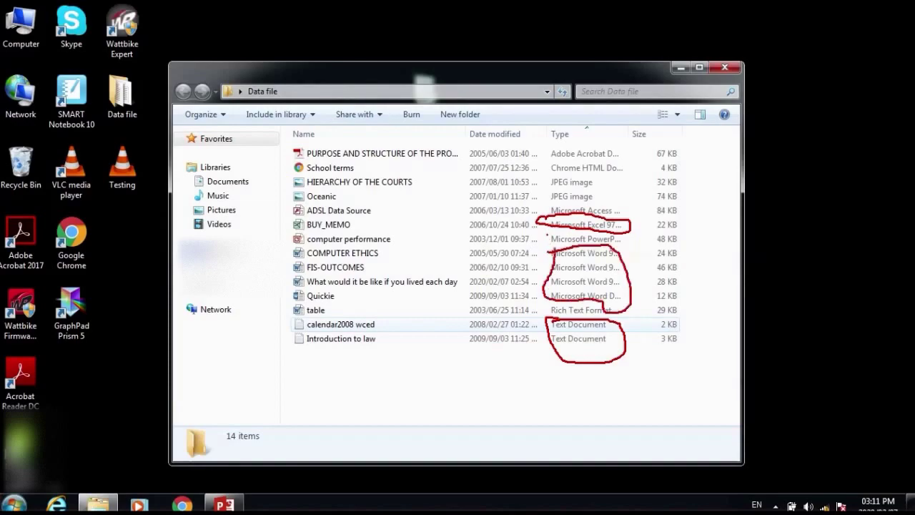
{"action": "left_click_drag", "start_coordinate": [551, 175], "coordinate": [569, 177]}
{"action": "mouse_move", "coordinate": [569, 177]}
{"action": "left_mouse_down"}
{"action": "mouse_move", "coordinate": [614, 195]}
{"action": "mouse_move", "coordinate": [549, 204]}
{"action": "left_mouse_up"}
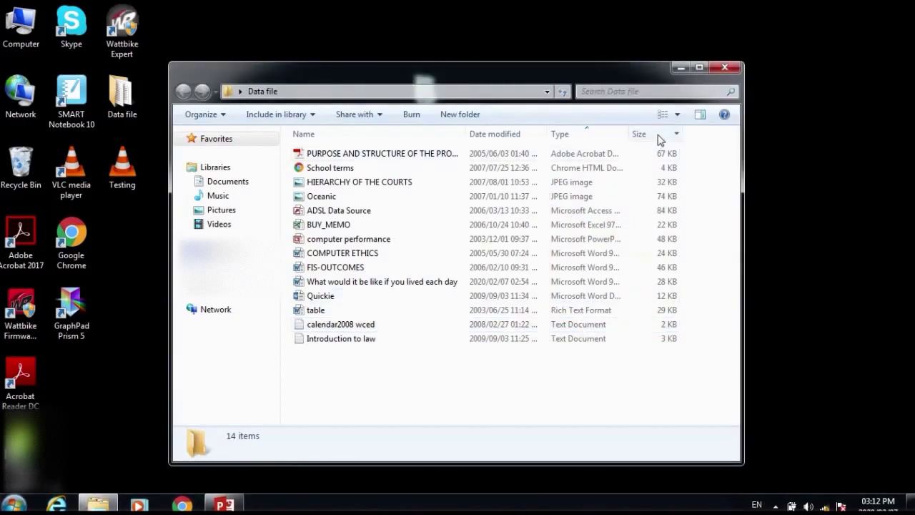
- Sort the Data file folder's files by size, first from largest to smallest and finally from smallest to largest
{"action": "left_click", "coordinate": [651, 137]}
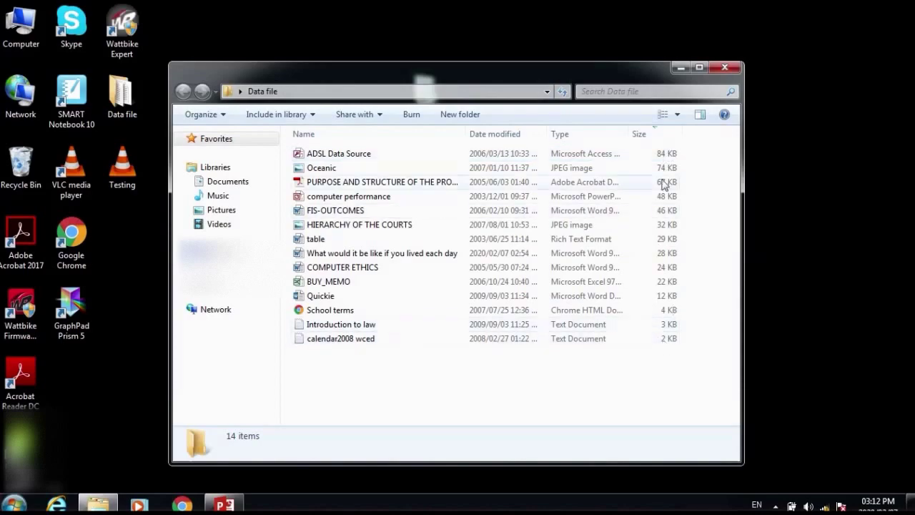
{"action": "left_click", "coordinate": [659, 133]}
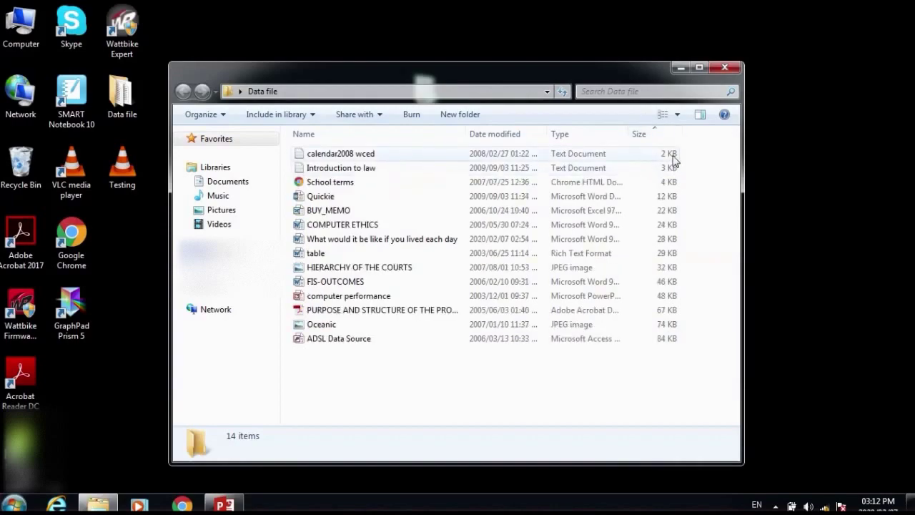
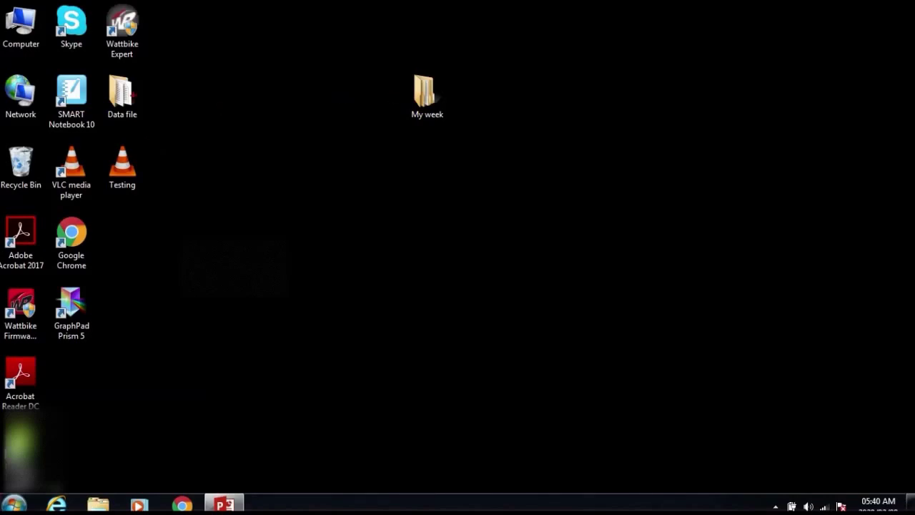
{"action": "mouse_move", "coordinate": [105, 71]}
{"action": "left_mouse_down"}
{"action": "mouse_move", "coordinate": [111, 113]}
{"action": "mouse_move", "coordinate": [132, 123]}
{"action": "mouse_move", "coordinate": [159, 80]}
{"action": "mouse_move", "coordinate": [123, 65]}
{"action": "mouse_move", "coordinate": [102, 100]}
{"action": "mouse_move", "coordinate": [113, 119]}
{"action": "mouse_move", "coordinate": [139, 115]}
{"action": "left_mouse_up"}
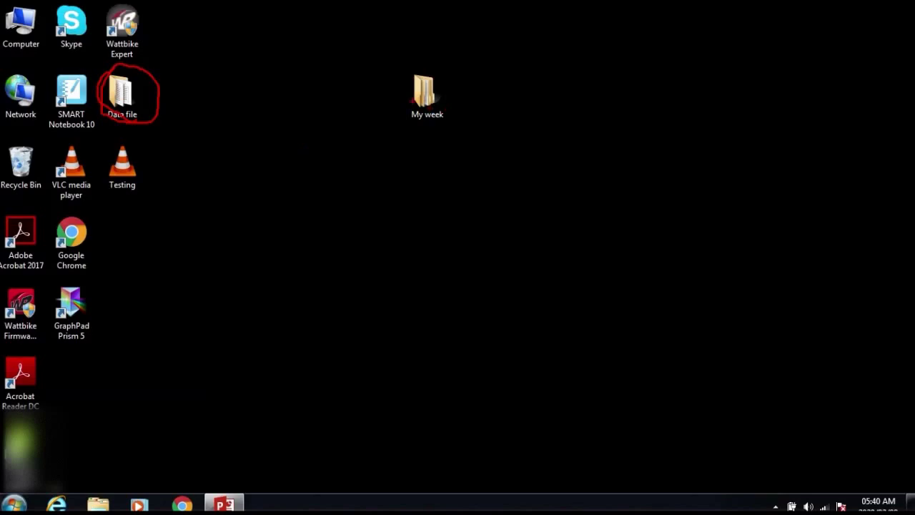
{"action": "mouse_move", "coordinate": [422, 64]}
{"action": "left_mouse_down"}
{"action": "mouse_move", "coordinate": [383, 115]}
{"action": "mouse_move", "coordinate": [483, 93]}
{"action": "mouse_move", "coordinate": [432, 67]}
{"action": "left_mouse_up"}
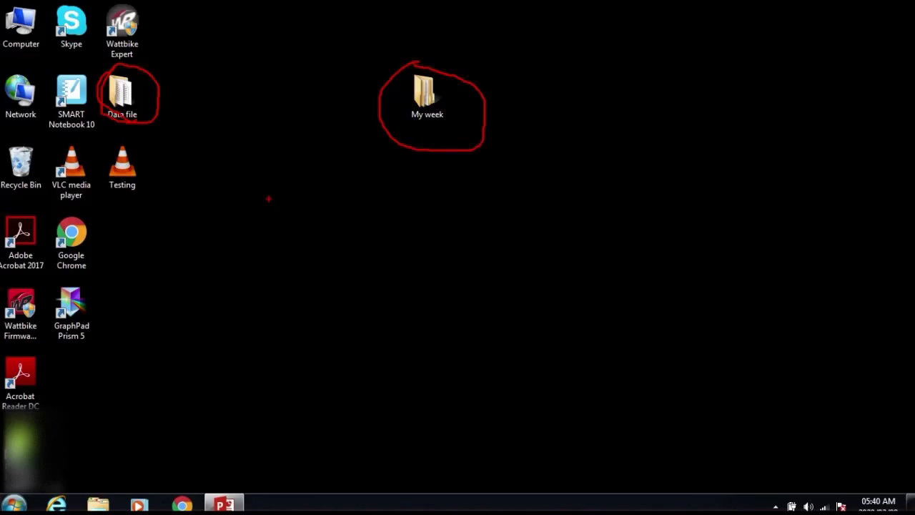
{"action": "key", "text": "Escape"}
- Open the Data file folder on the desktop and copy all of its files
{"action": "double_click", "coordinate": [134, 103]}
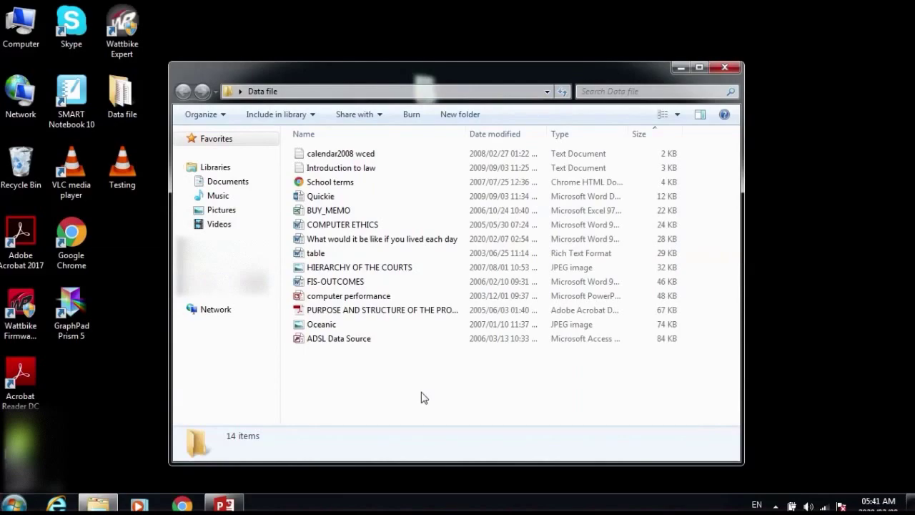
{"action": "key", "text": "ctrl+a"}
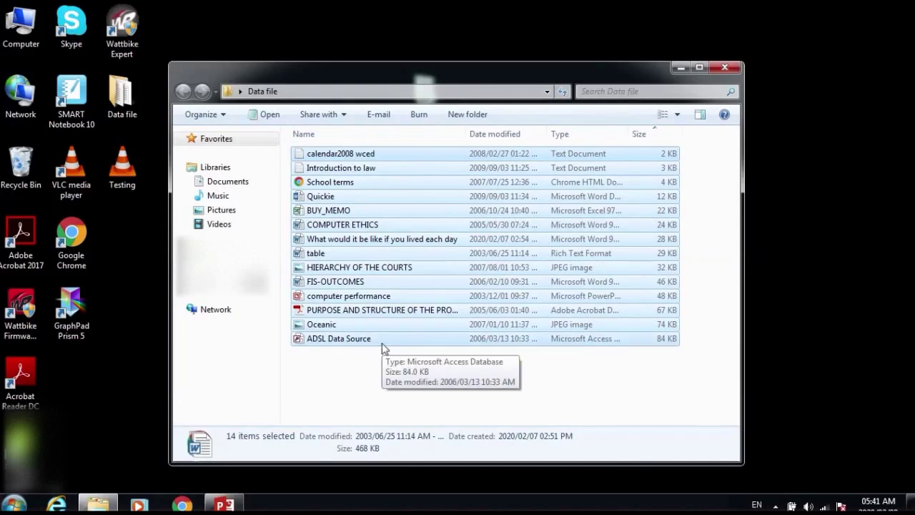
{"action": "right_click", "coordinate": [372, 201]}
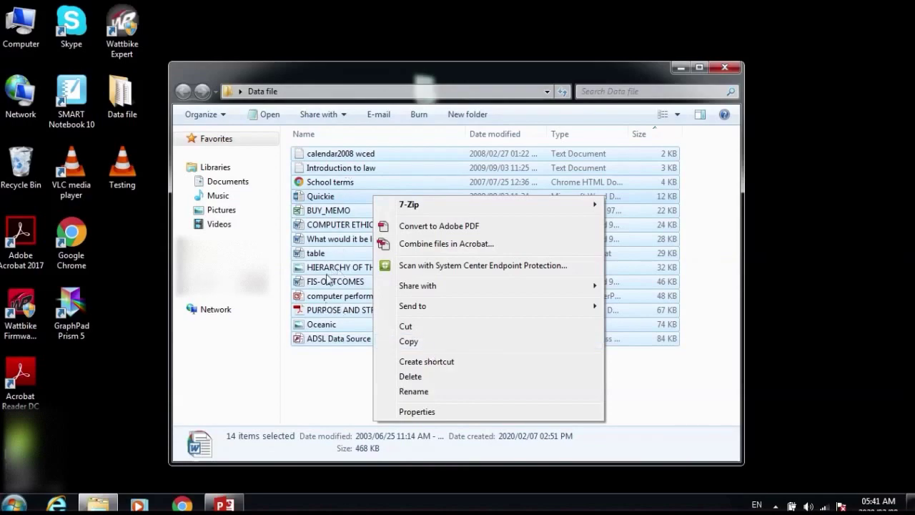
{"action": "left_click", "coordinate": [444, 343]}
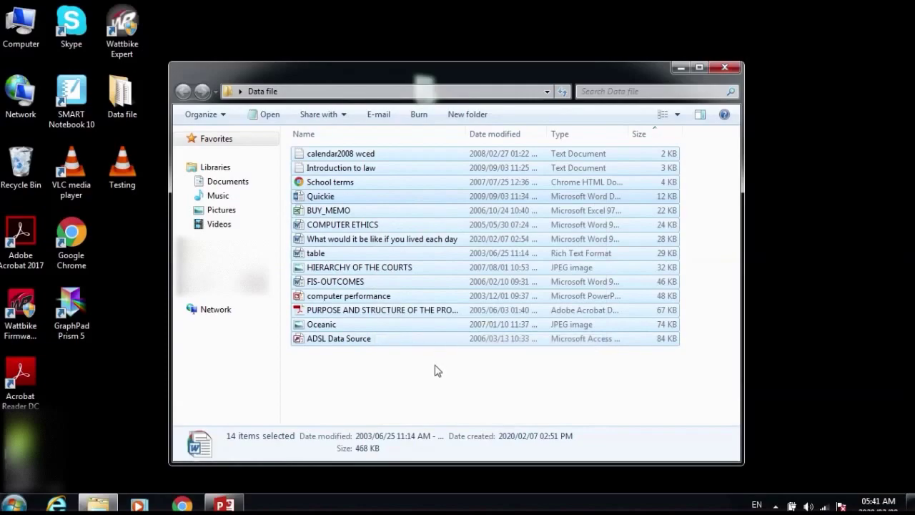
- Close the Data file folder and paste the copied files into the My week folder
{"action": "left_click", "coordinate": [724, 68]}
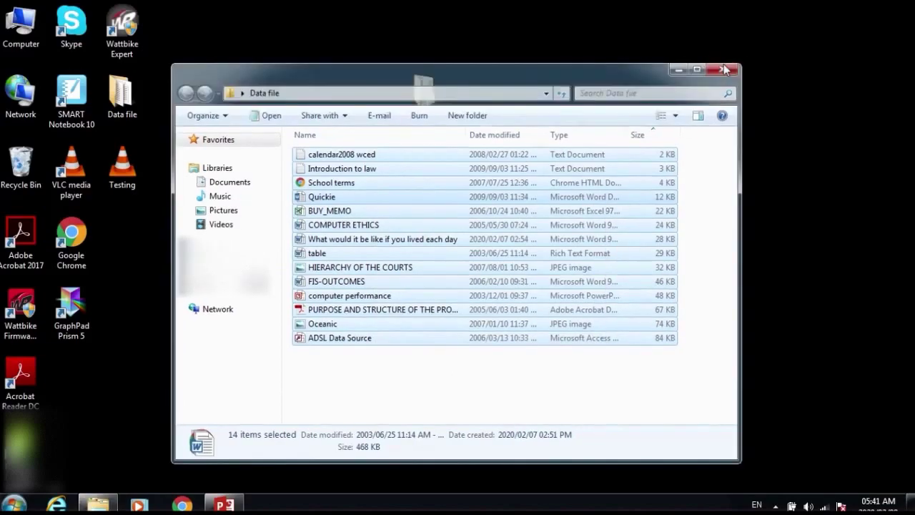
{"action": "double_click", "coordinate": [442, 100]}
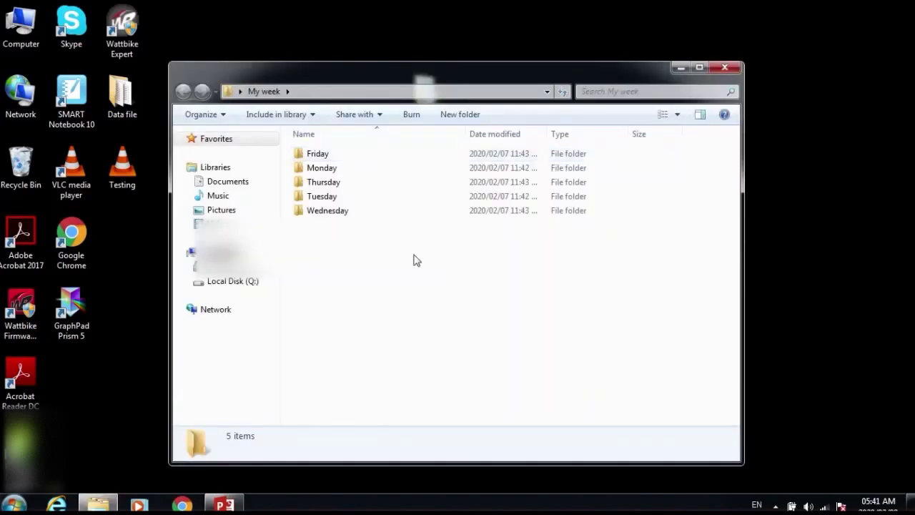
{"action": "right_click", "coordinate": [312, 254]}
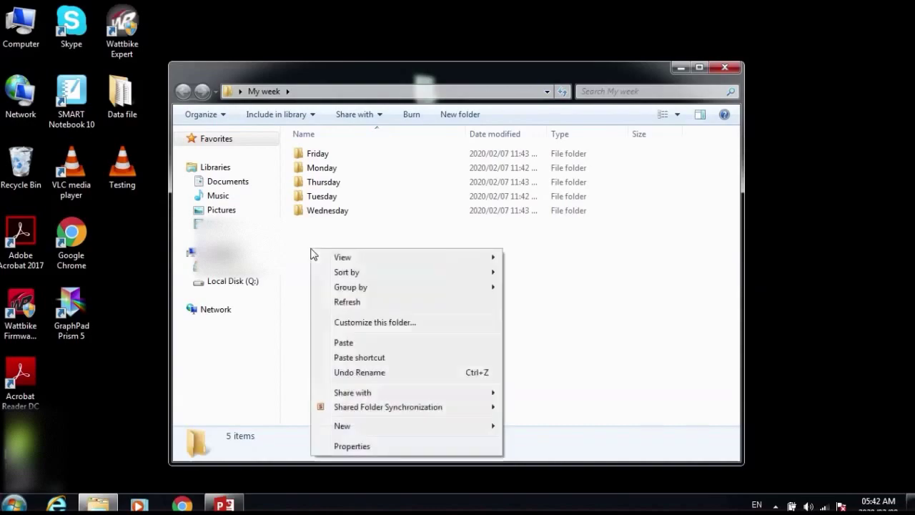
{"action": "left_click", "coordinate": [368, 342]}
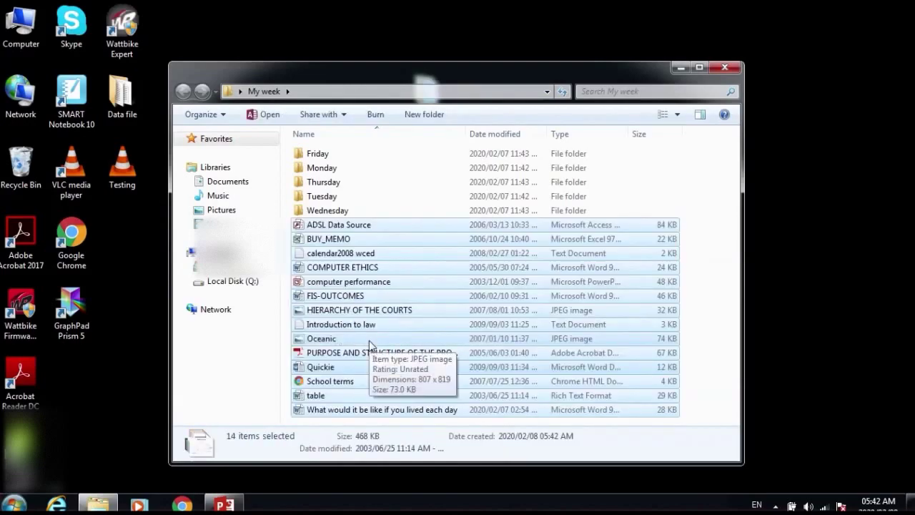
{"action": "left_click_drag", "start_coordinate": [554, 78], "coordinate": [590, 47]}
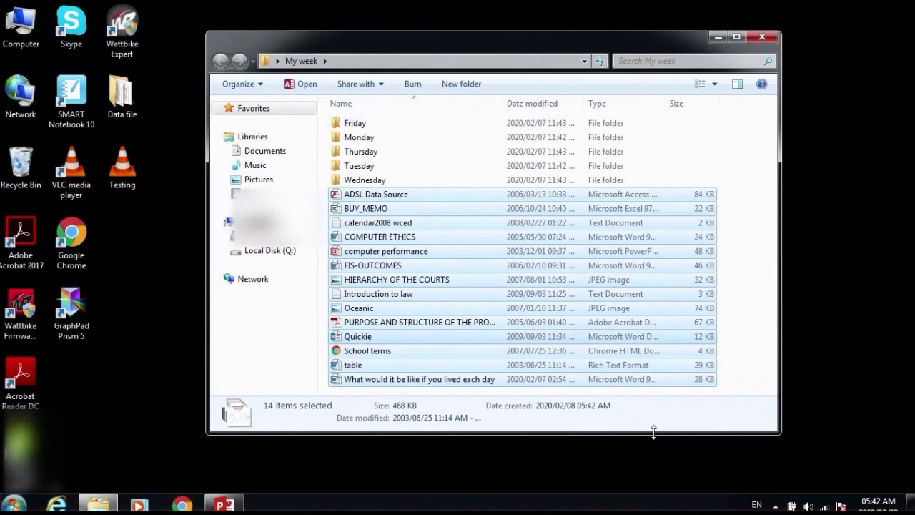
- Make the My week window taller, and open the Data file folder to check its original files before closing it
{"action": "left_click_drag", "start_coordinate": [653, 432], "coordinate": [653, 459]}
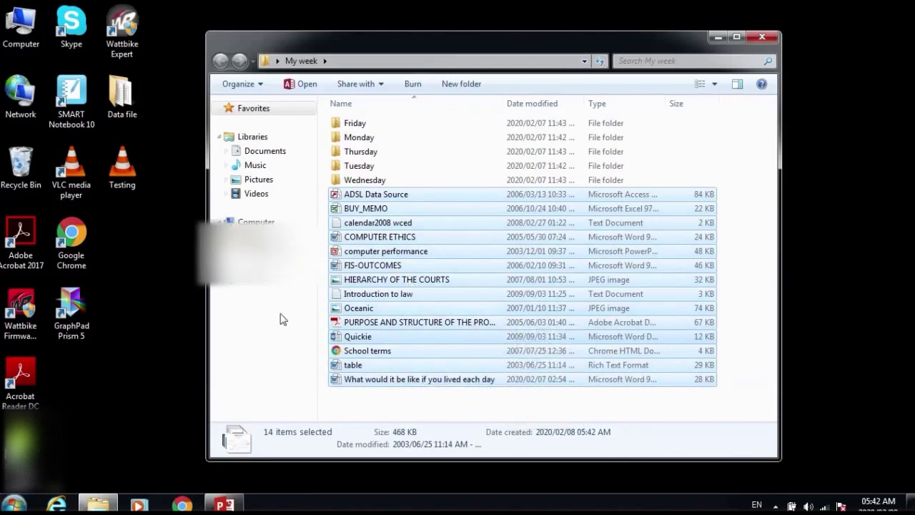
{"action": "double_click", "coordinate": [122, 106]}
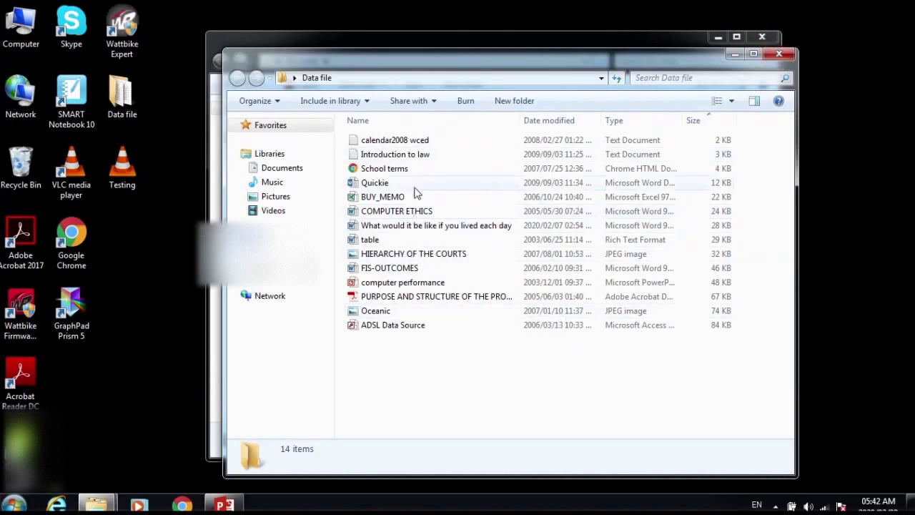
{"action": "left_click", "coordinate": [780, 56]}
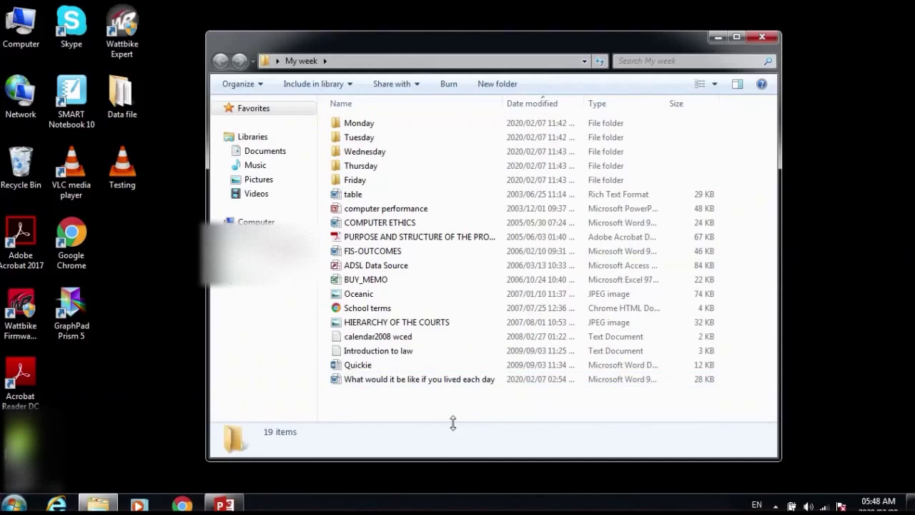
- Move calendar2008 wced, Introduction to law and Quickie into the Monday folder by cutting and pasting, and return to My week
{"action": "left_click", "coordinate": [530, 369]}
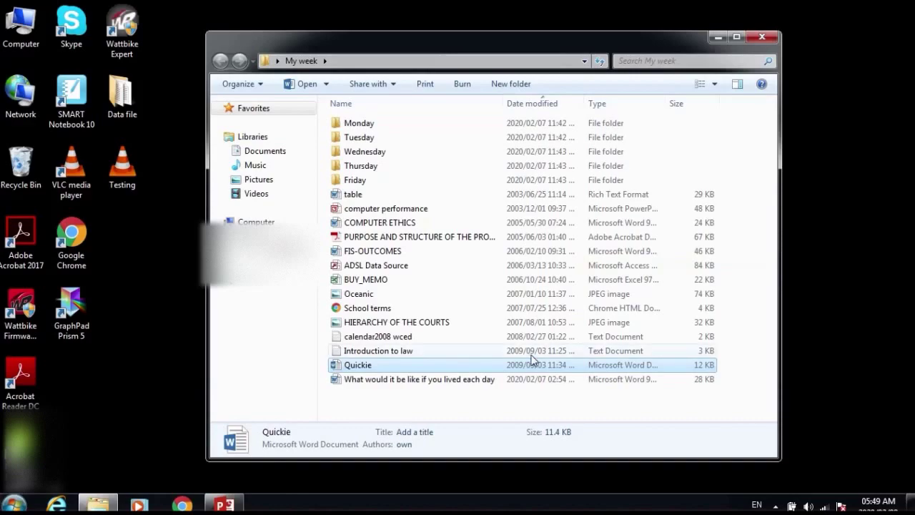
{"action": "left_click", "coordinate": [532, 353], "text": "ctrl"}
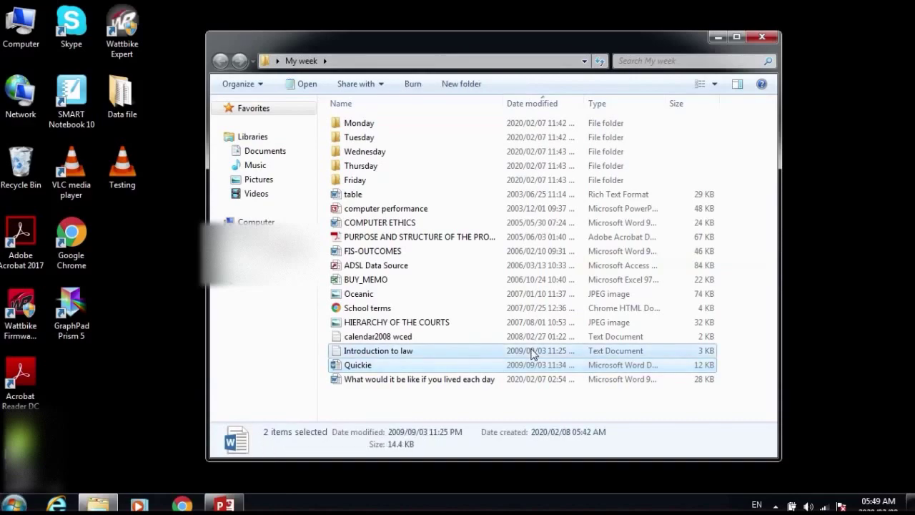
{"action": "left_click", "coordinate": [531, 342], "text": "ctrl"}
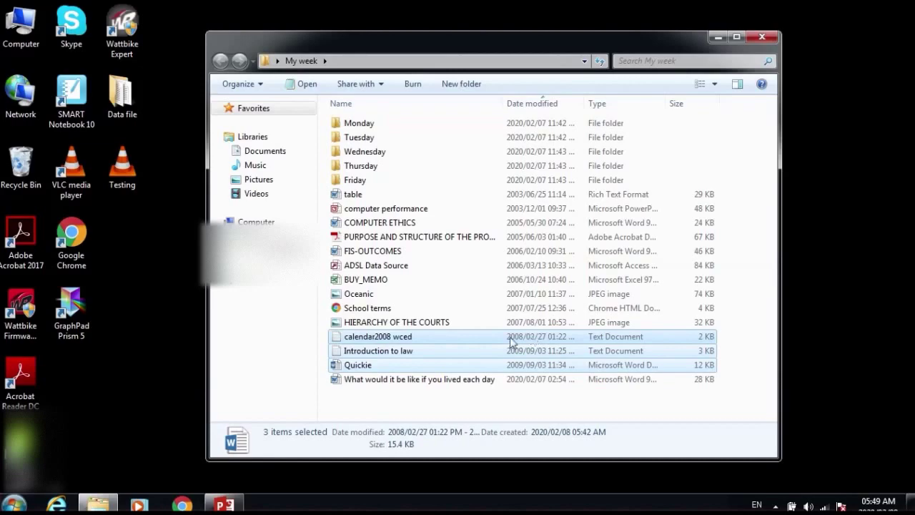
{"action": "right_click", "coordinate": [477, 339]}
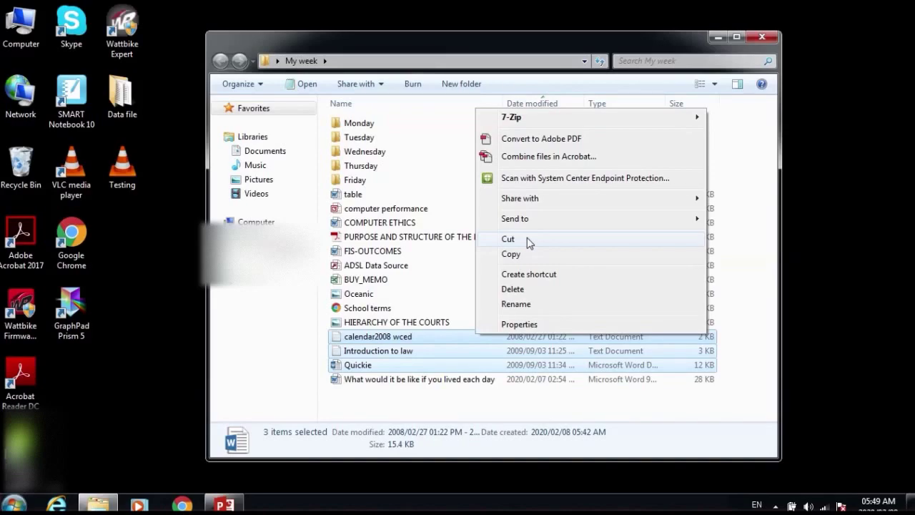
{"action": "left_click", "coordinate": [555, 241]}
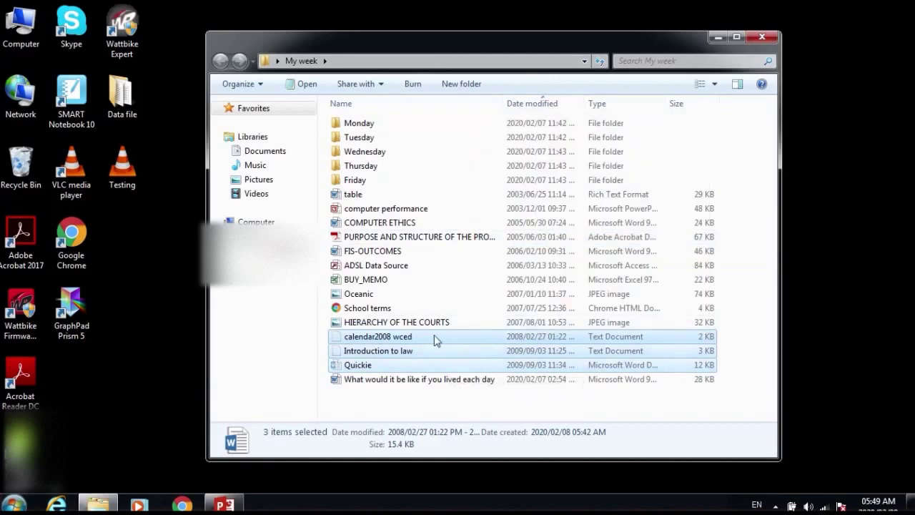
{"action": "double_click", "coordinate": [403, 125]}
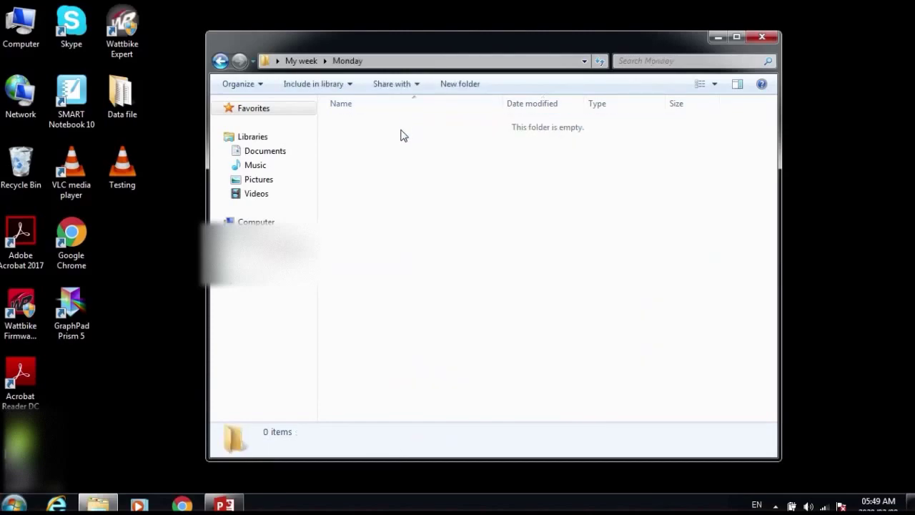
{"action": "right_click", "coordinate": [403, 135]}
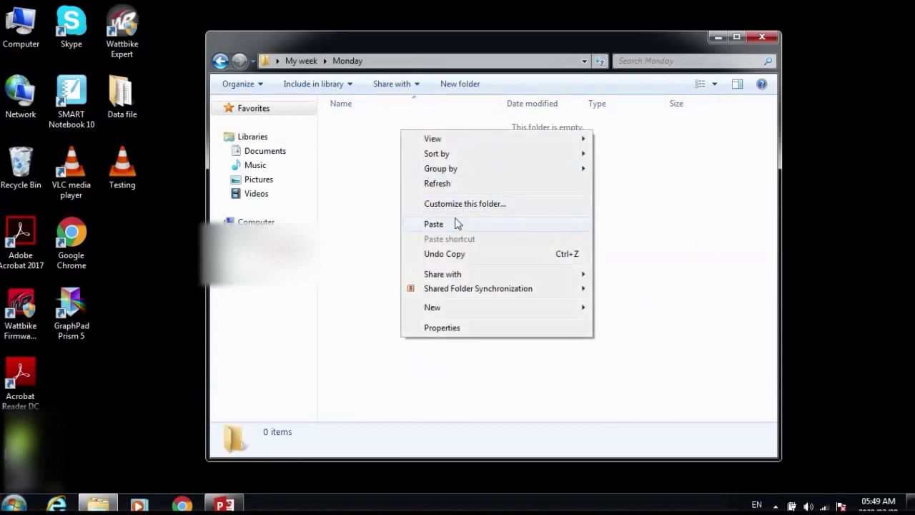
{"action": "left_click", "coordinate": [434, 224]}
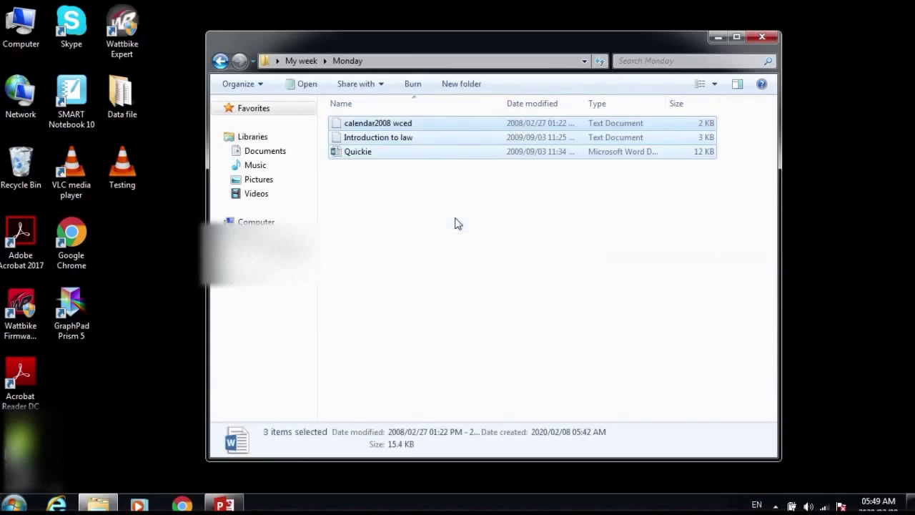
{"action": "left_click", "coordinate": [221, 62]}
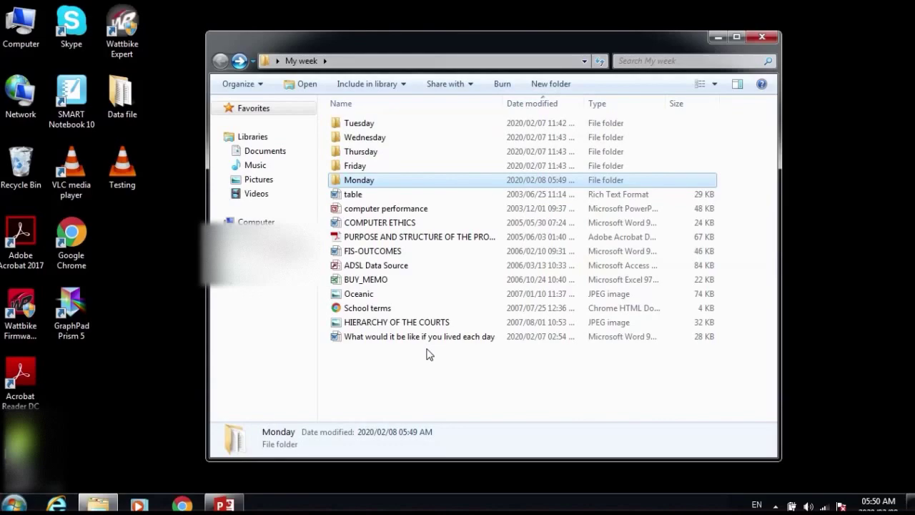
- Cut HIERARCHY OF THE COURTS, School terms and Oceanic, paste them into the Tuesday folder, and return to My week
{"action": "left_click", "coordinate": [522, 323]}
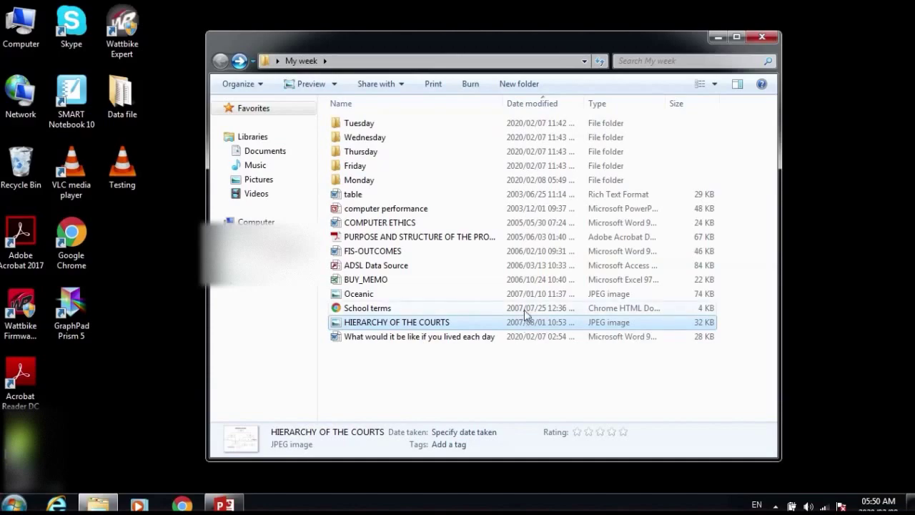
{"action": "left_click", "coordinate": [525, 308], "text": "ctrl"}
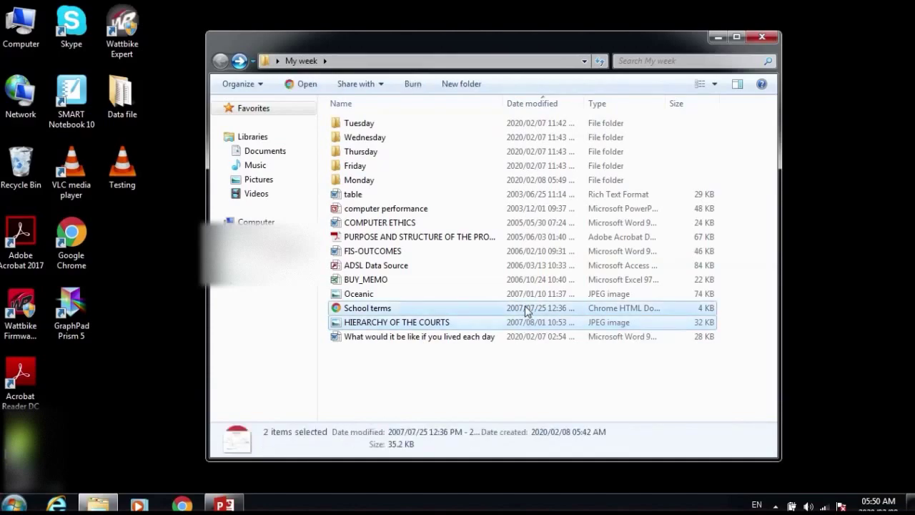
{"action": "left_click", "coordinate": [526, 295], "text": "ctrl"}
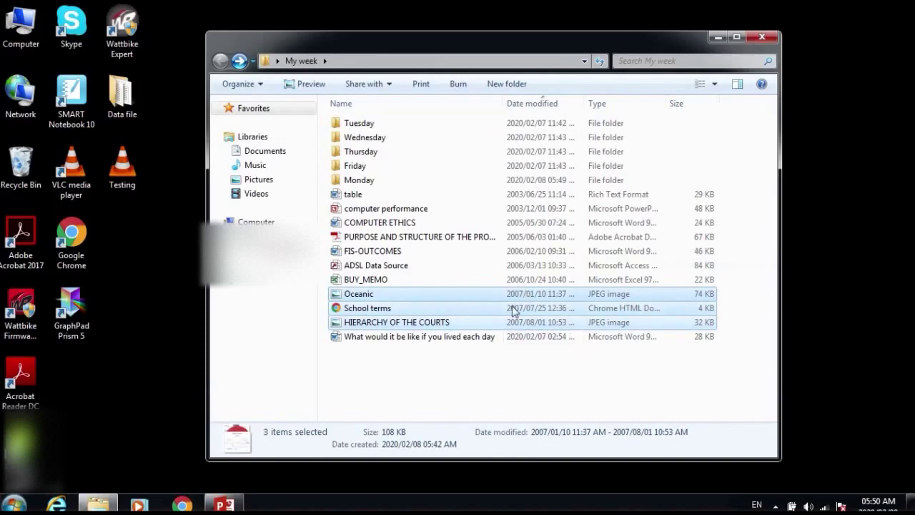
{"action": "right_click", "coordinate": [471, 295]}
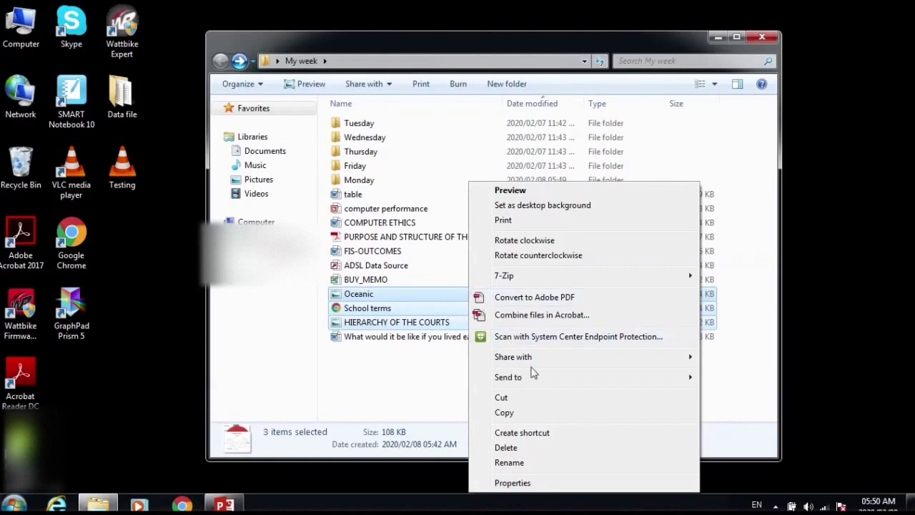
{"action": "left_click", "coordinate": [583, 399]}
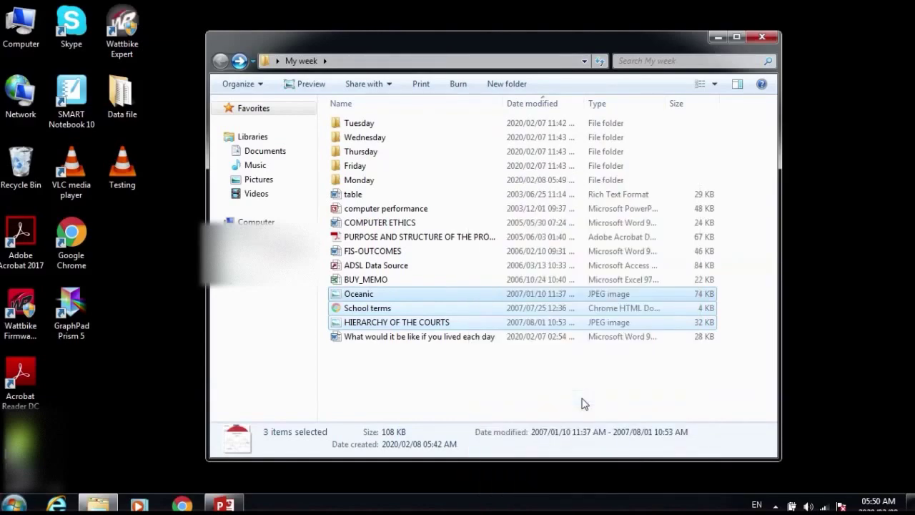
{"action": "double_click", "coordinate": [360, 124]}
{"action": "right_click", "coordinate": [363, 136]}
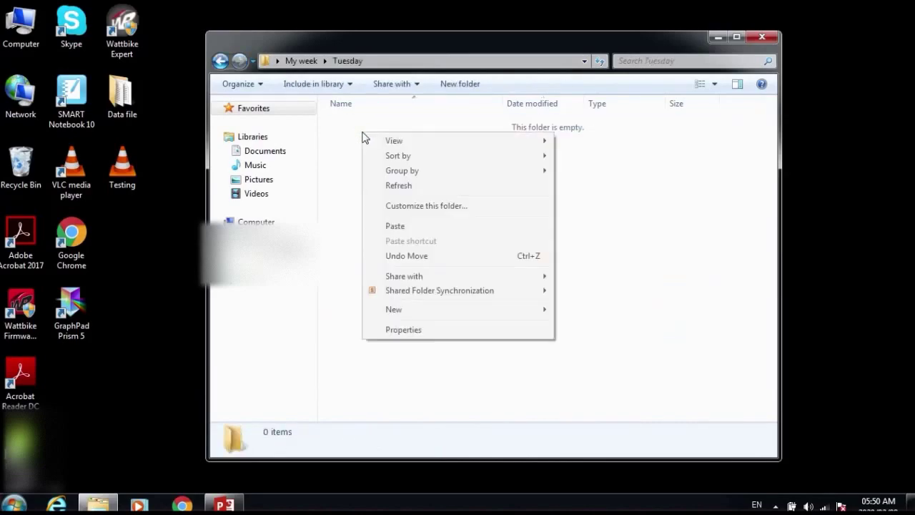
{"action": "left_click", "coordinate": [450, 225]}
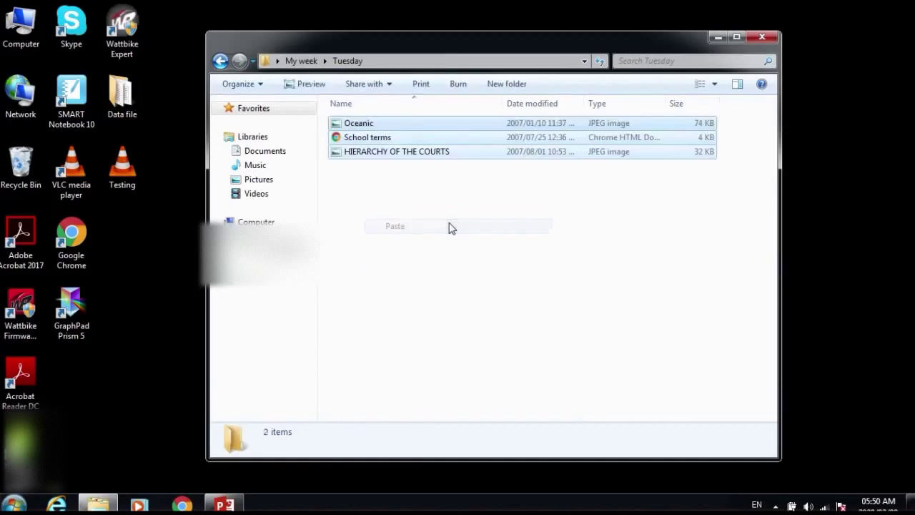
{"action": "left_click", "coordinate": [221, 61]}
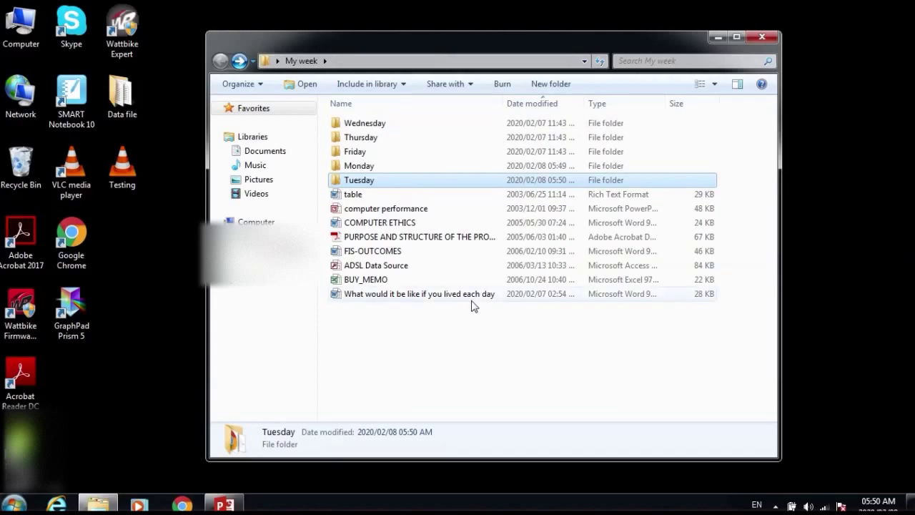
- Cut BUY_MEMO, ADSL Data Source and FIS-OUTCOMES, paste them into the Wednesday folder, and return to My week
{"action": "left_click", "coordinate": [527, 281]}
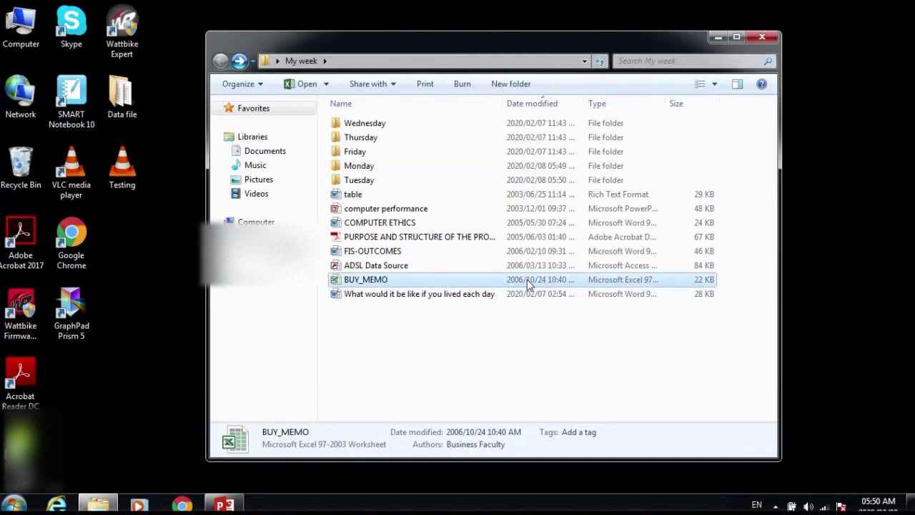
{"action": "left_click", "coordinate": [524, 266], "text": "ctrl"}
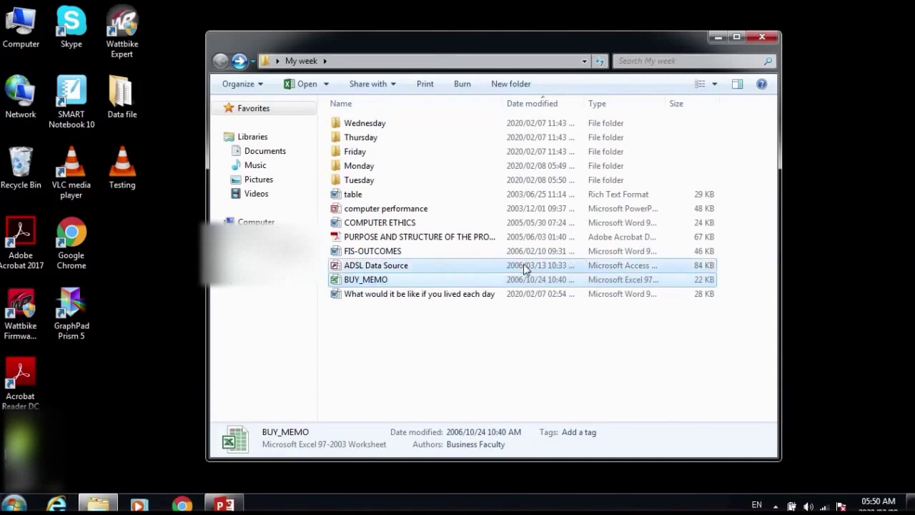
{"action": "left_click", "coordinate": [520, 252], "text": "ctrl"}
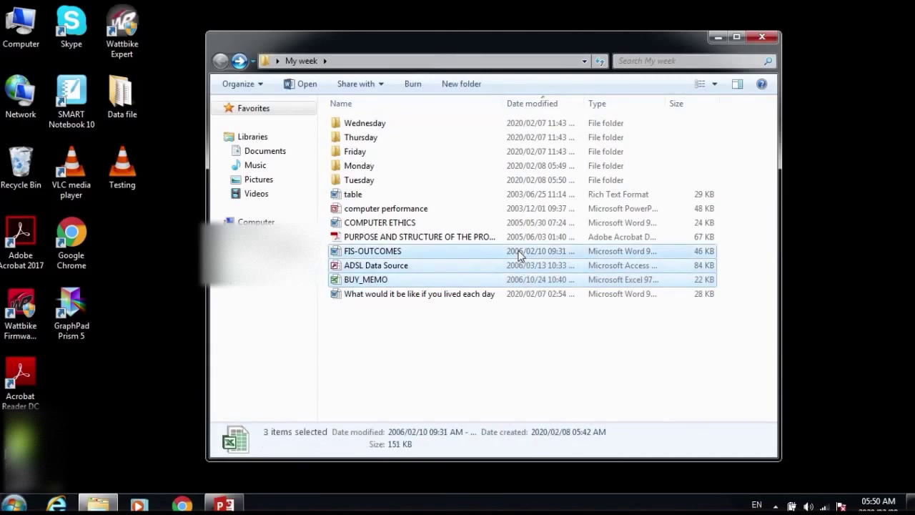
{"action": "right_click", "coordinate": [519, 255]}
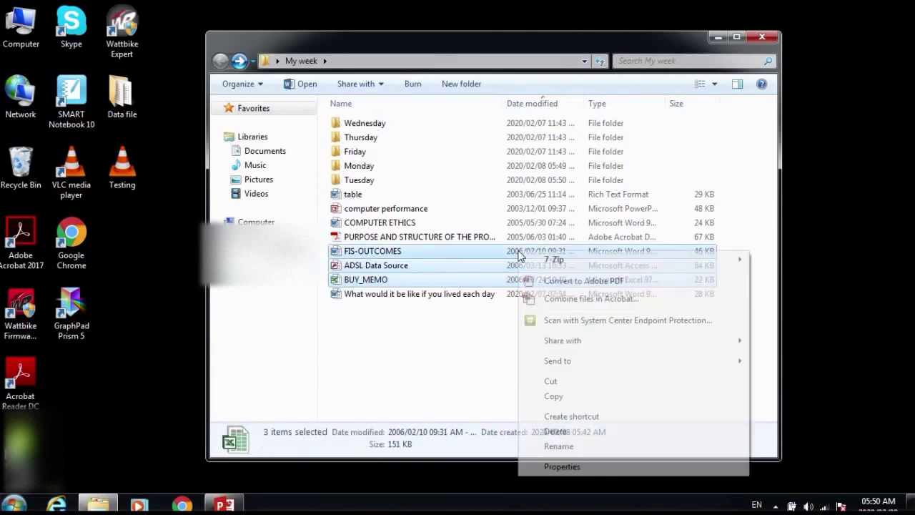
{"action": "left_click", "coordinate": [580, 382]}
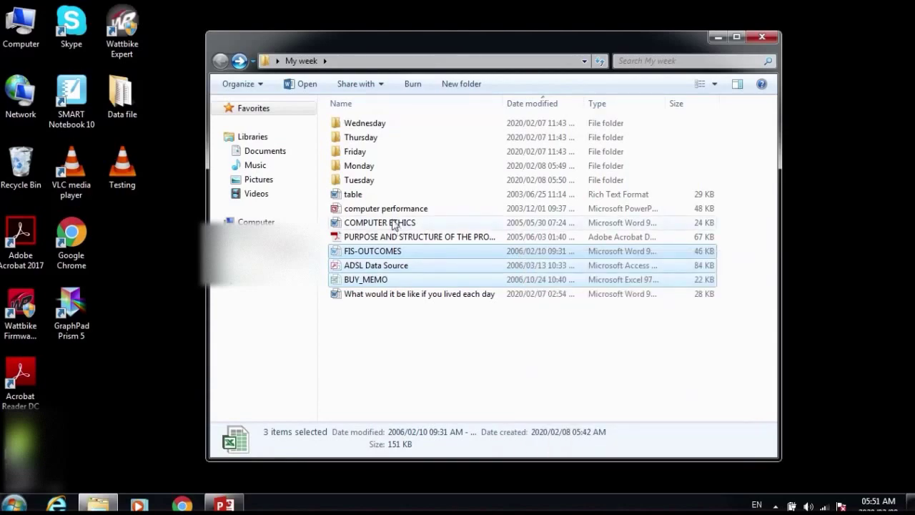
{"action": "double_click", "coordinate": [370, 127]}
{"action": "right_click", "coordinate": [369, 126]}
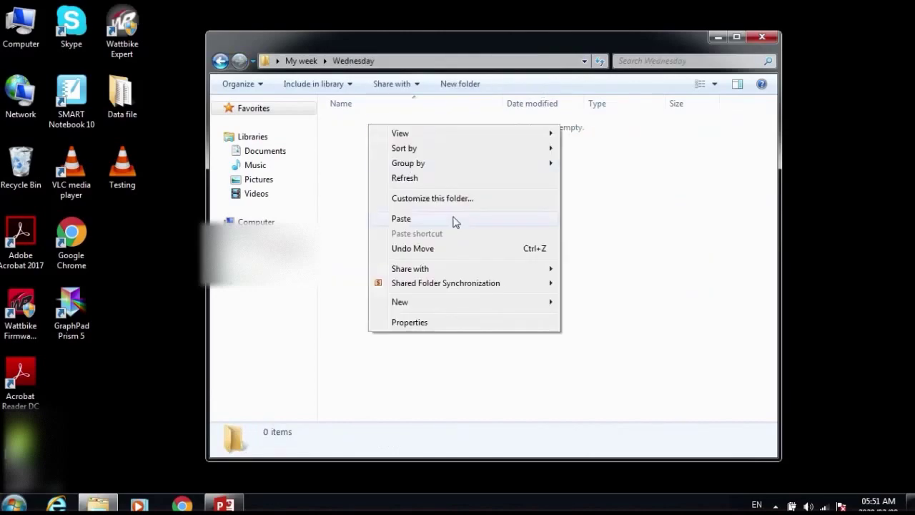
{"action": "left_click", "coordinate": [453, 219]}
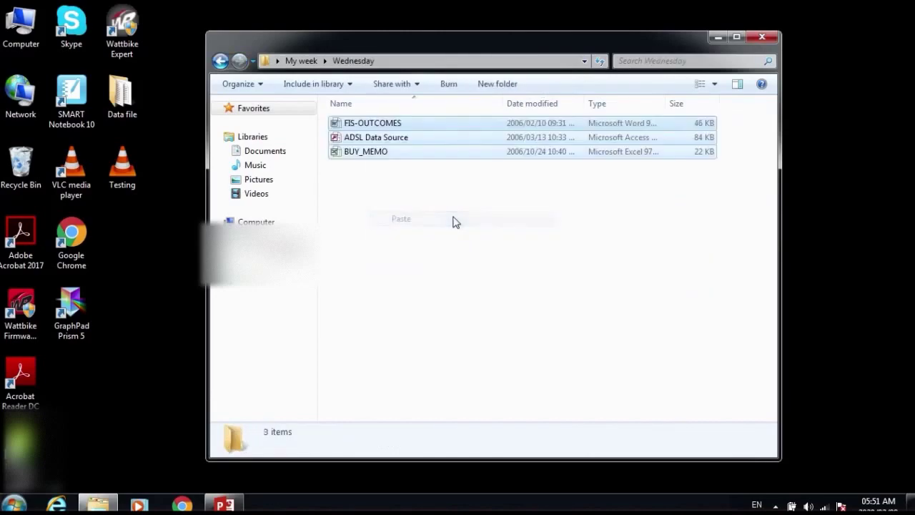
{"action": "left_click", "coordinate": [221, 60]}
- Select the five loose files in My week together as a block and clear the selection
{"action": "left_click", "coordinate": [442, 336]}
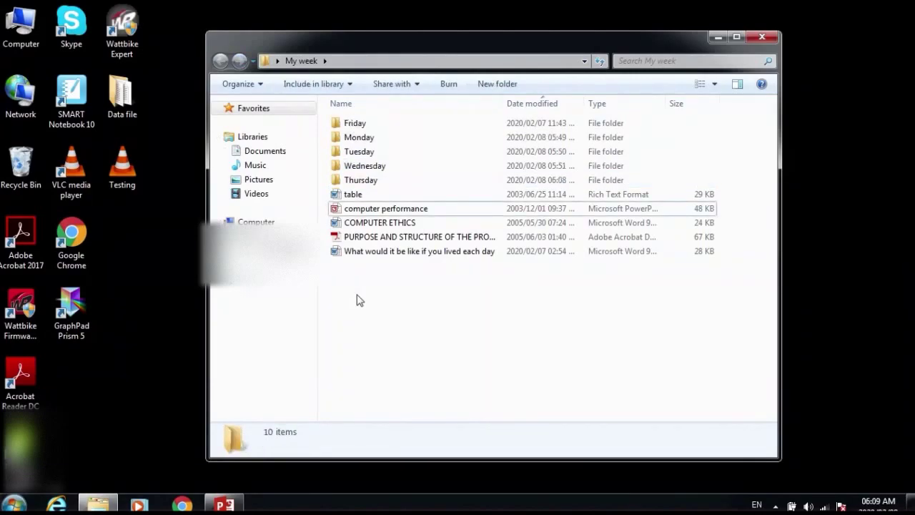
{"action": "left_click_drag", "start_coordinate": [365, 268], "coordinate": [336, 194]}
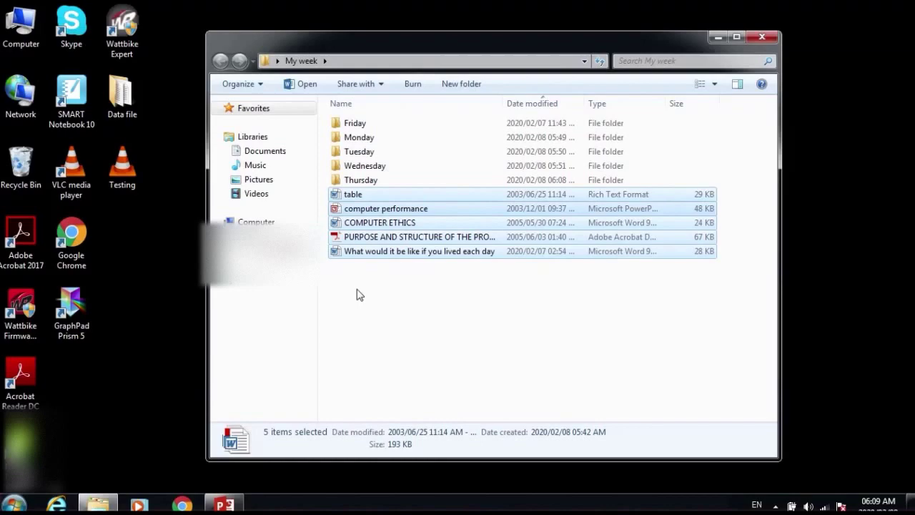
{"action": "left_click", "coordinate": [359, 295]}
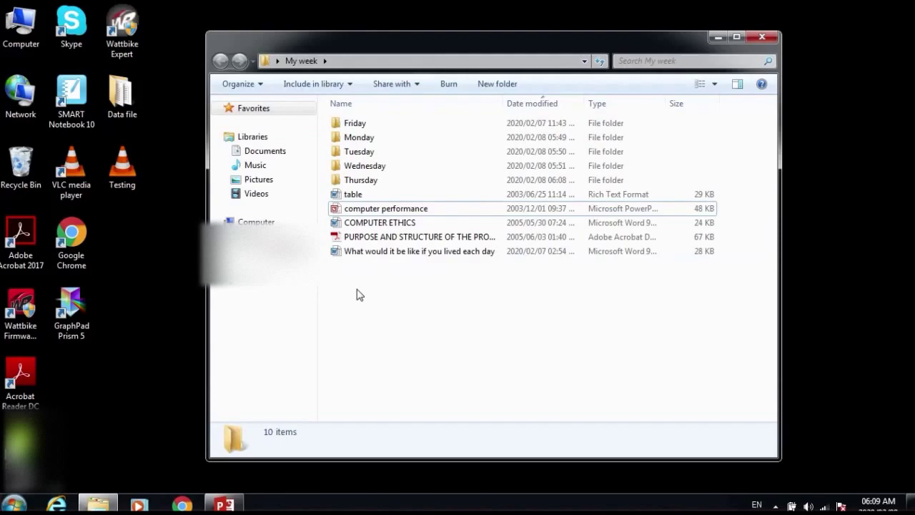
- Move COMPUTER ETHICS and the PURPOSE AND STRUCTURE PDF directly onto the Thursday folder without cutting and pasting
{"action": "left_click", "coordinate": [533, 244]}
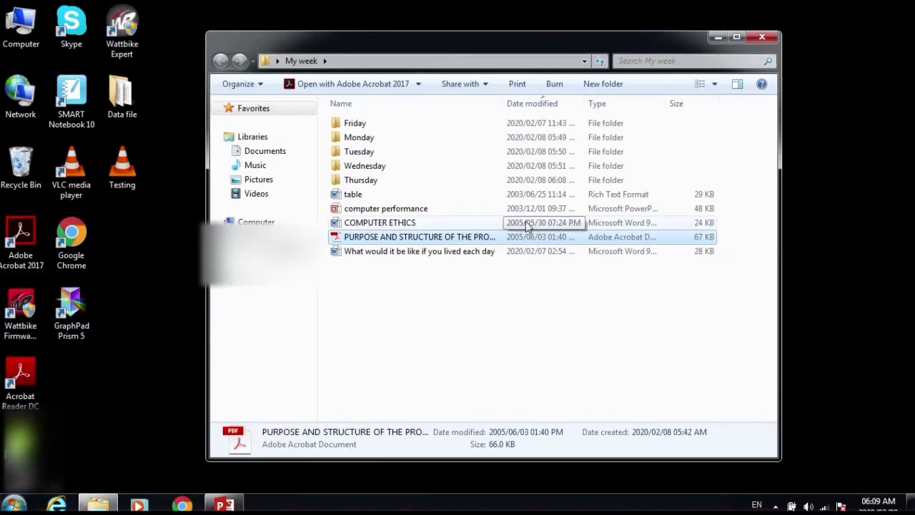
{"action": "left_click", "coordinate": [525, 221], "text": "ctrl"}
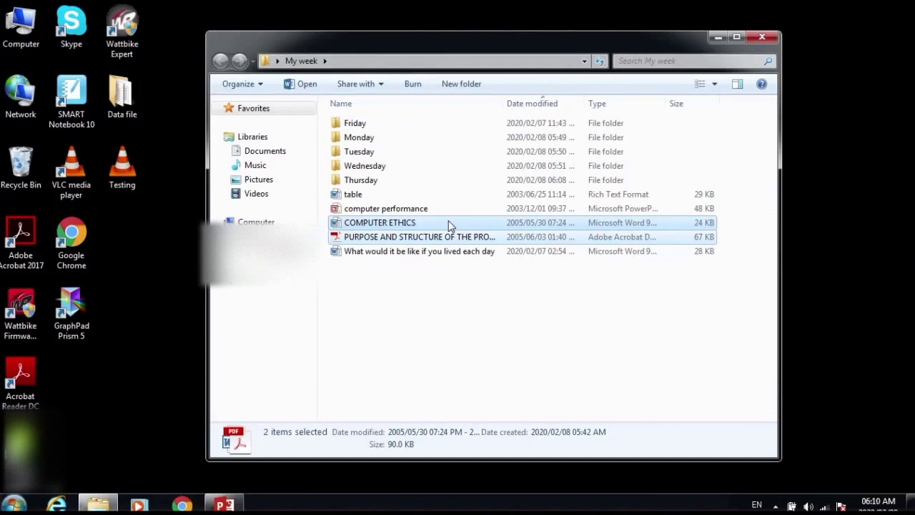
{"action": "left_click_drag", "start_coordinate": [448, 225], "coordinate": [447, 186]}
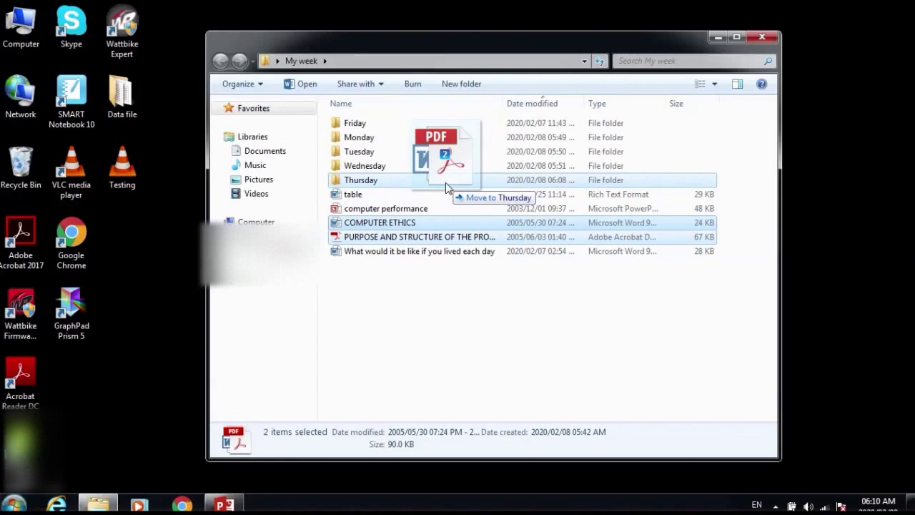
{"action": "left_click_drag", "start_coordinate": [445, 184], "coordinate": [446, 185]}
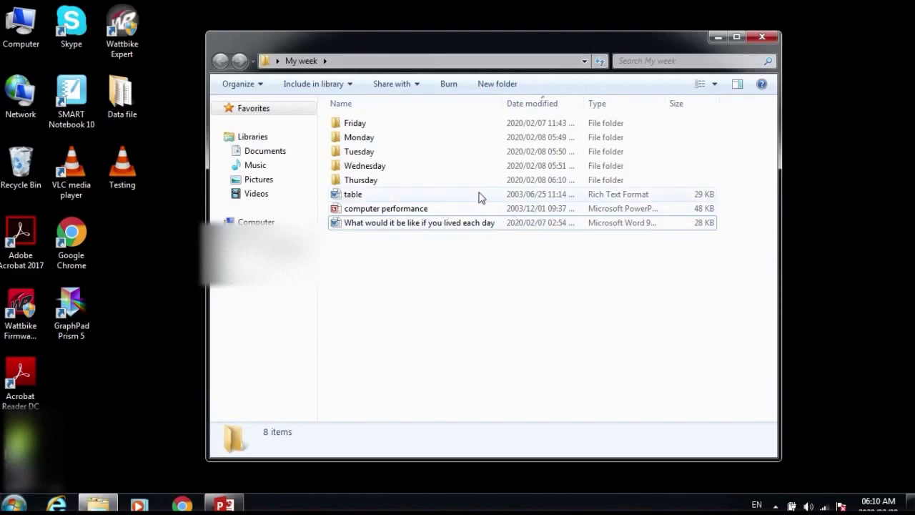
- Move the table and computer performance files together from My week directly onto the Friday folder without cutting and pasting
{"action": "left_click", "coordinate": [524, 199]}
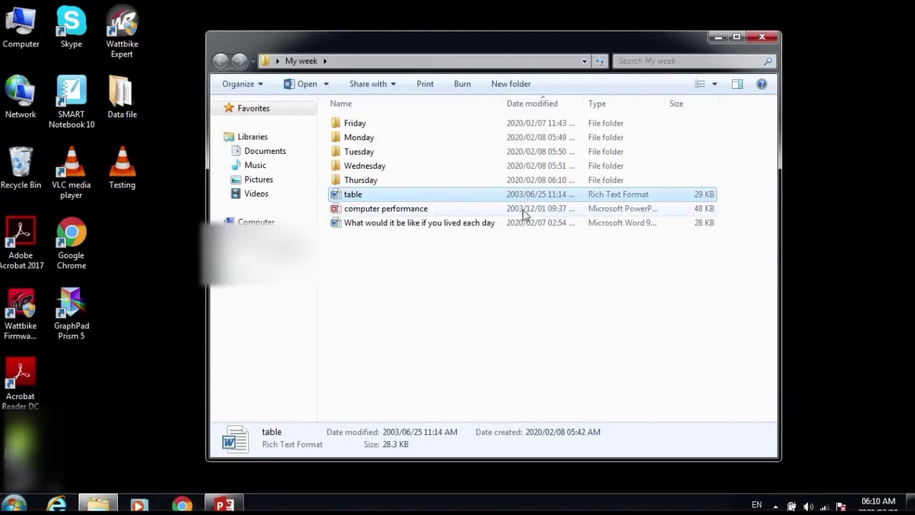
{"action": "left_click", "coordinate": [518, 212], "text": "ctrl"}
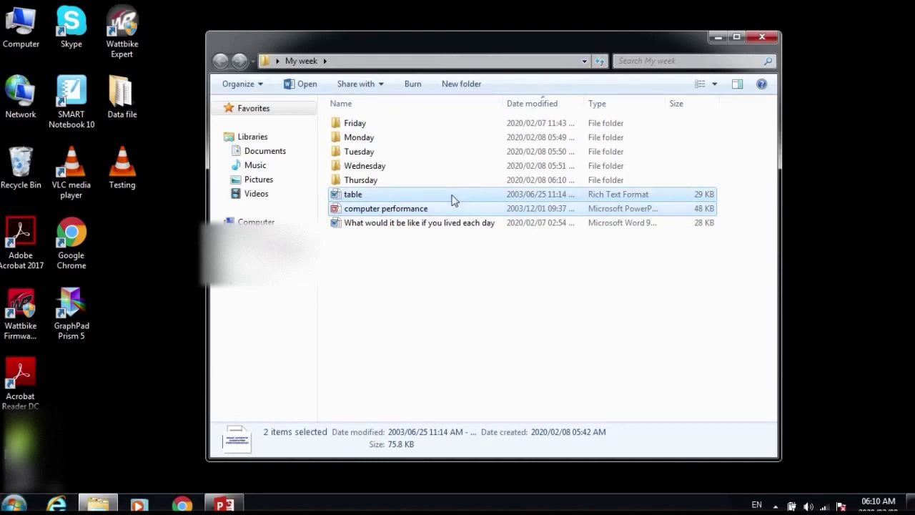
{"action": "left_click_drag", "start_coordinate": [453, 200], "coordinate": [439, 125]}
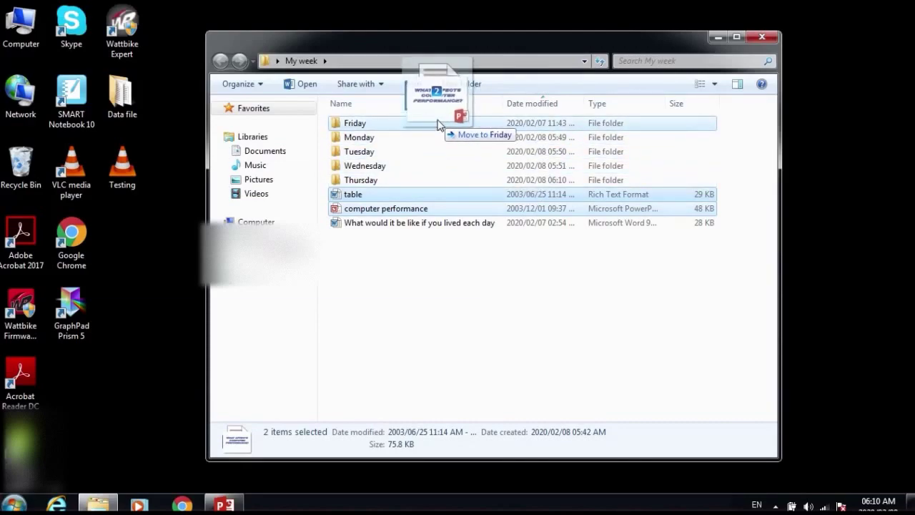
{"action": "left_click_drag", "start_coordinate": [439, 124], "coordinate": [440, 129]}
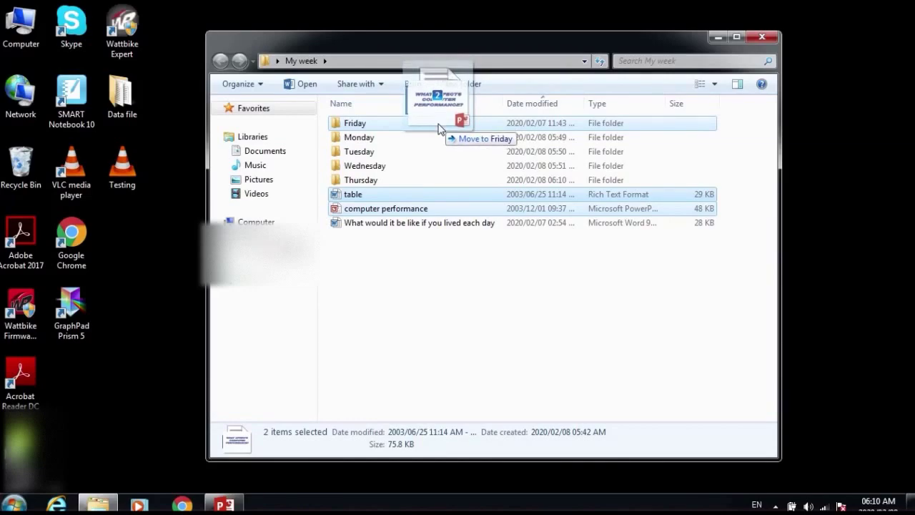
{"action": "left_click_drag", "start_coordinate": [440, 129], "coordinate": [439, 130]}
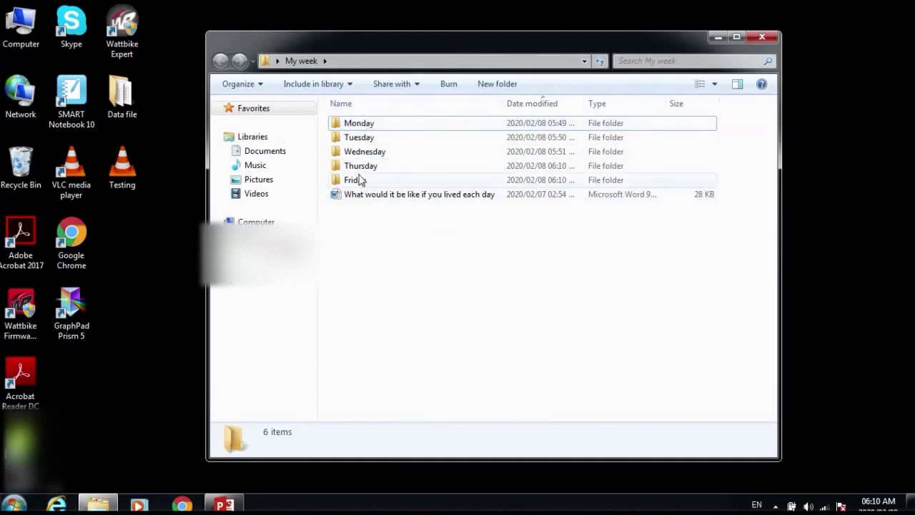
- Delete the file What would it be like if you lived each day from My week, sending it to the Recycle Bin
{"action": "left_click", "coordinate": [401, 201]}
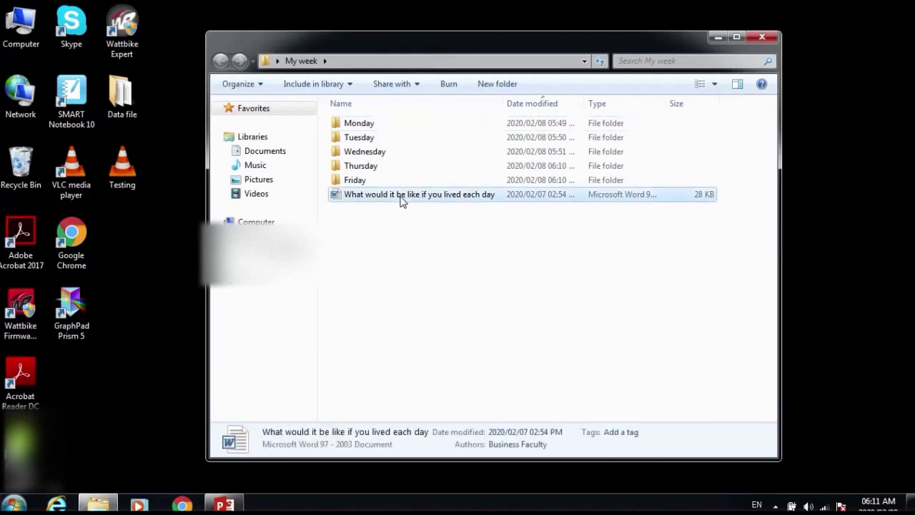
{"action": "right_click", "coordinate": [401, 201]}
{"action": "left_click", "coordinate": [360, 241]}
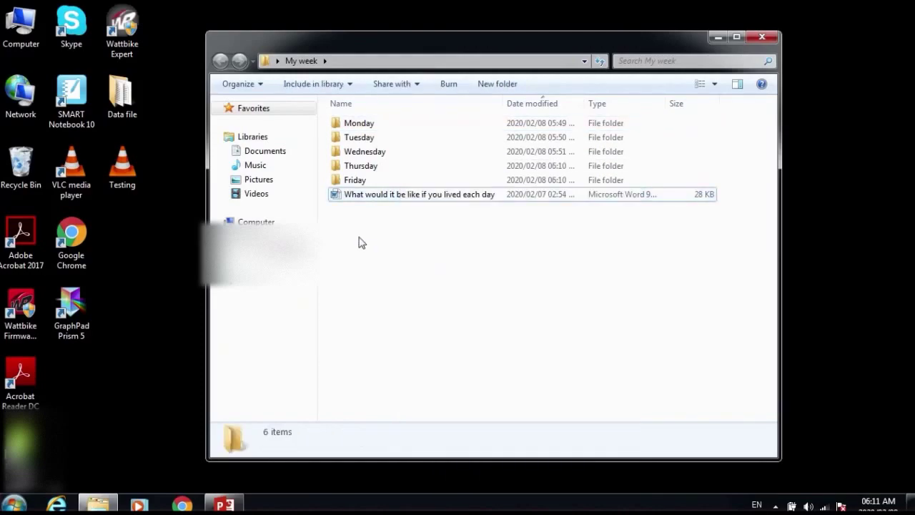
{"action": "right_click", "coordinate": [352, 198]}
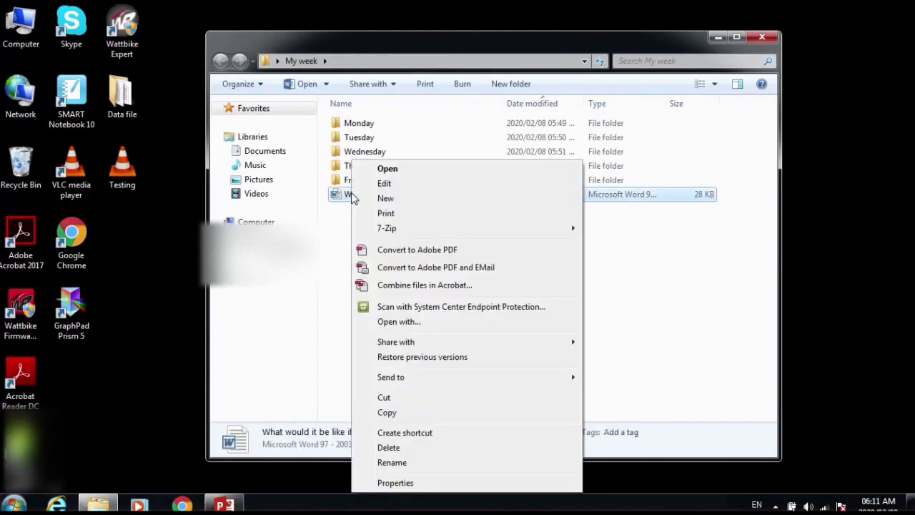
{"action": "left_click", "coordinate": [450, 449]}
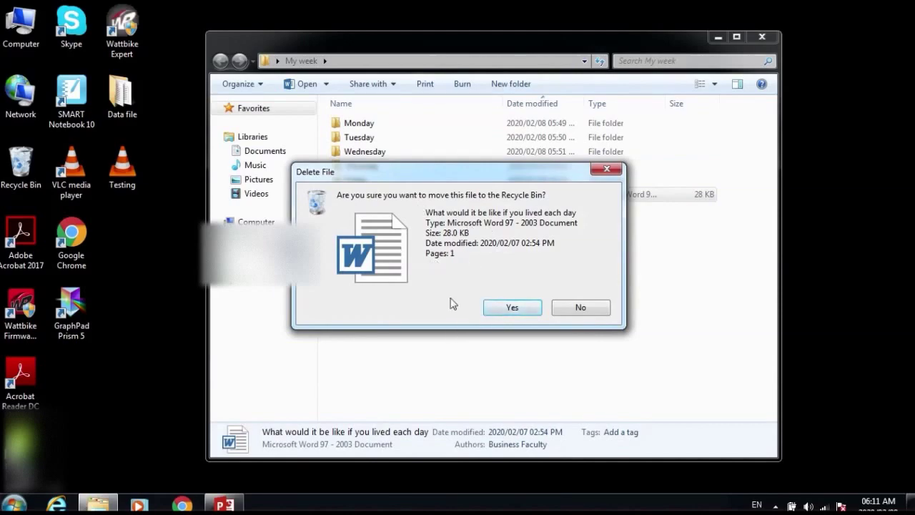
{"action": "left_click", "coordinate": [517, 310]}
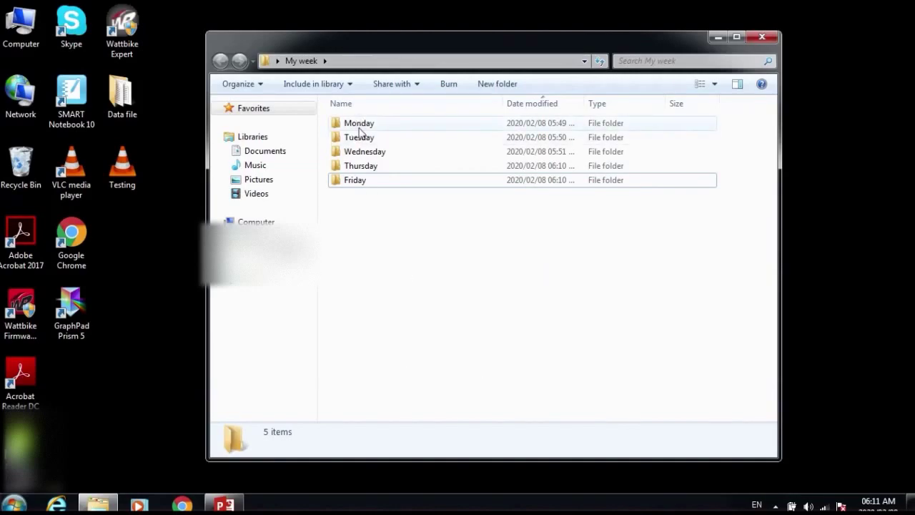
- Close and reopen the My week folder from the desktop, inspect the contents of Monday and Friday, and return to My week
{"action": "left_click", "coordinate": [762, 36]}
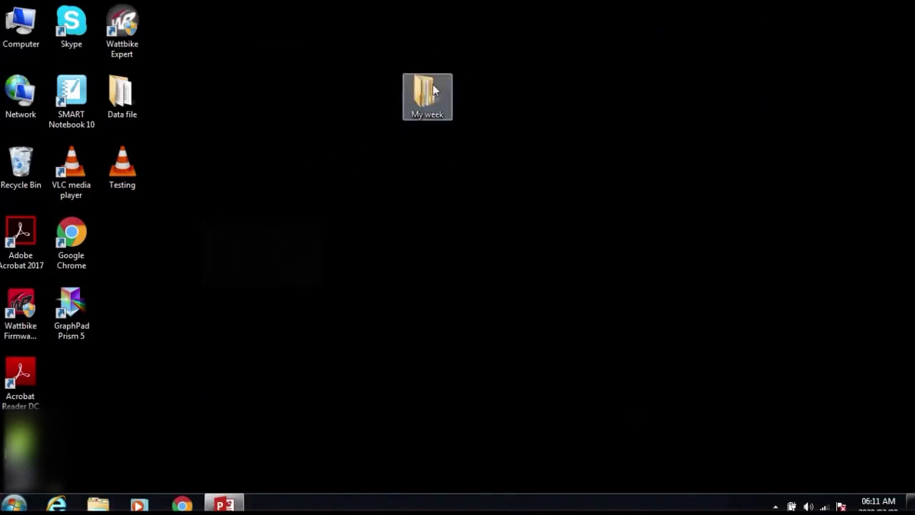
{"action": "double_click", "coordinate": [435, 106]}
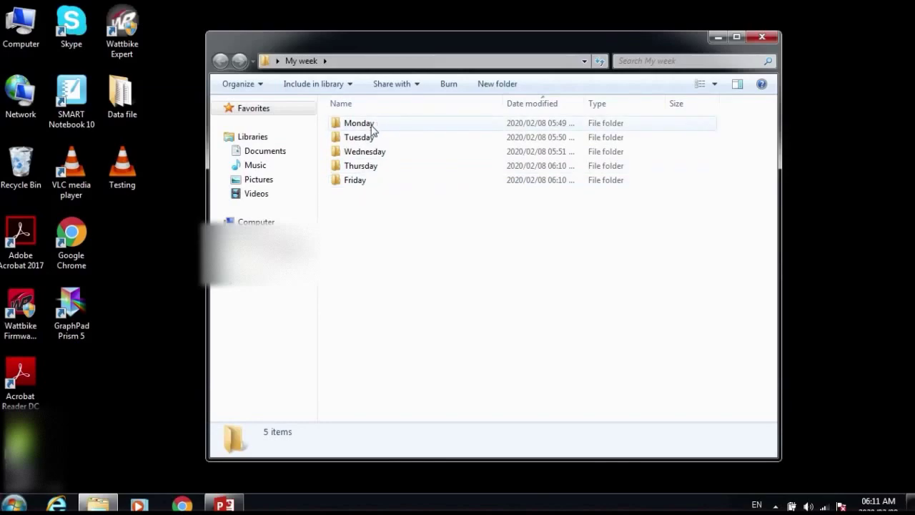
{"action": "mouse_move", "coordinate": [365, 133]}
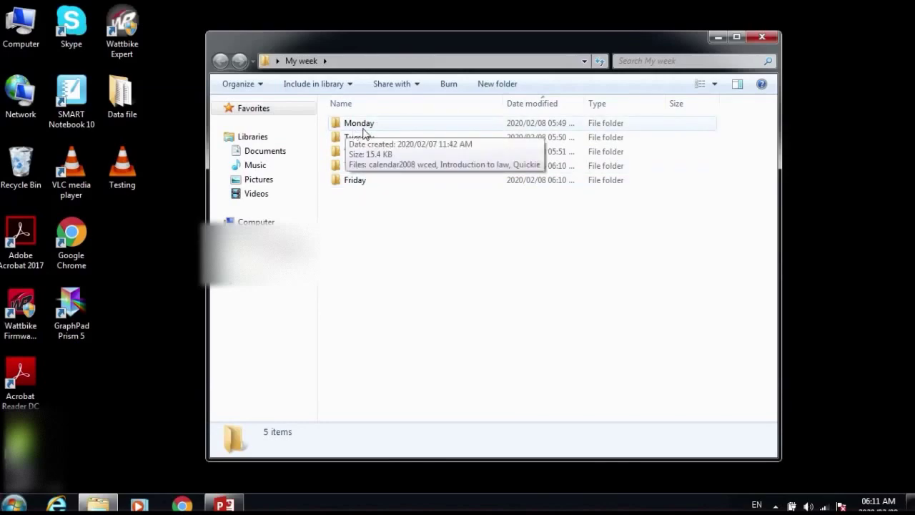
{"action": "double_click", "coordinate": [403, 125]}
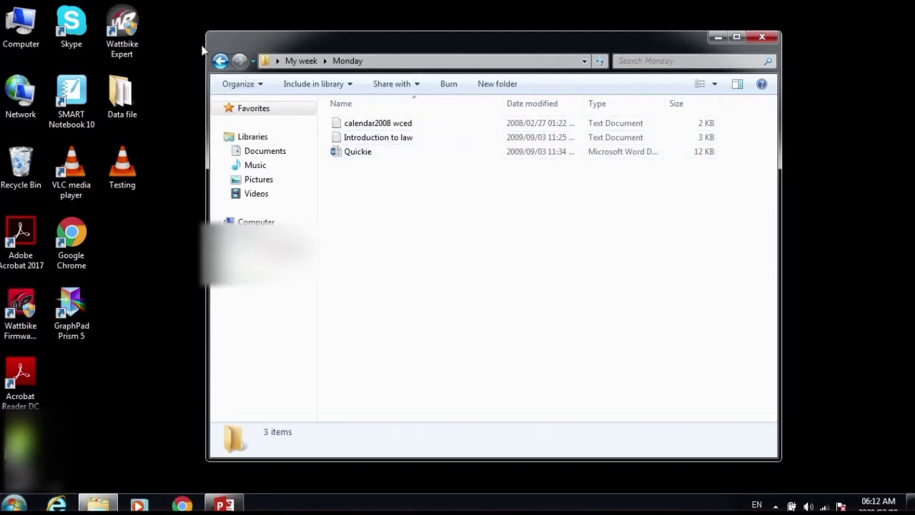
{"action": "left_click", "coordinate": [221, 61]}
{"action": "left_click", "coordinate": [356, 180]}
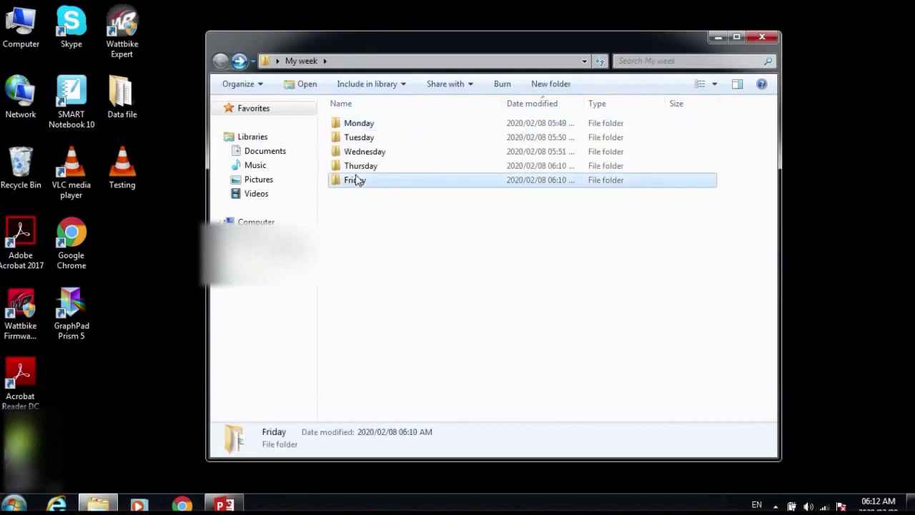
{"action": "double_click", "coordinate": [357, 180]}
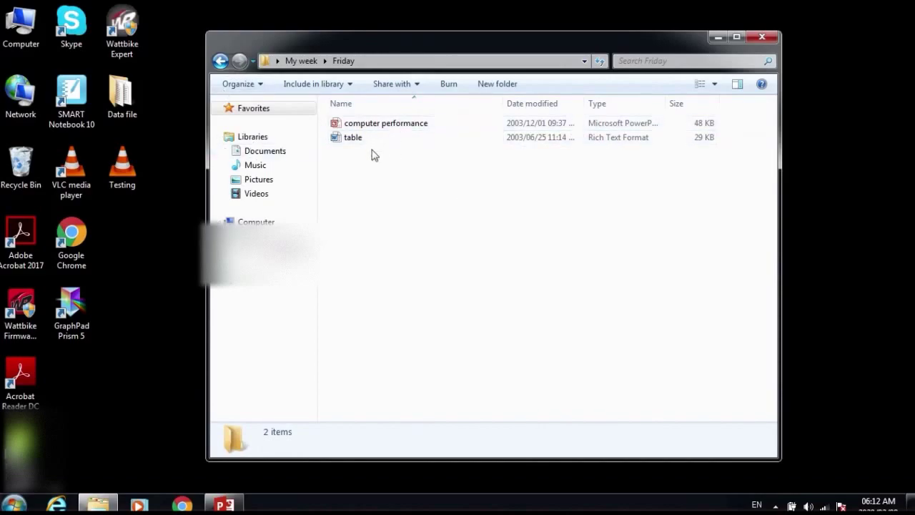
{"action": "left_click", "coordinate": [221, 62]}
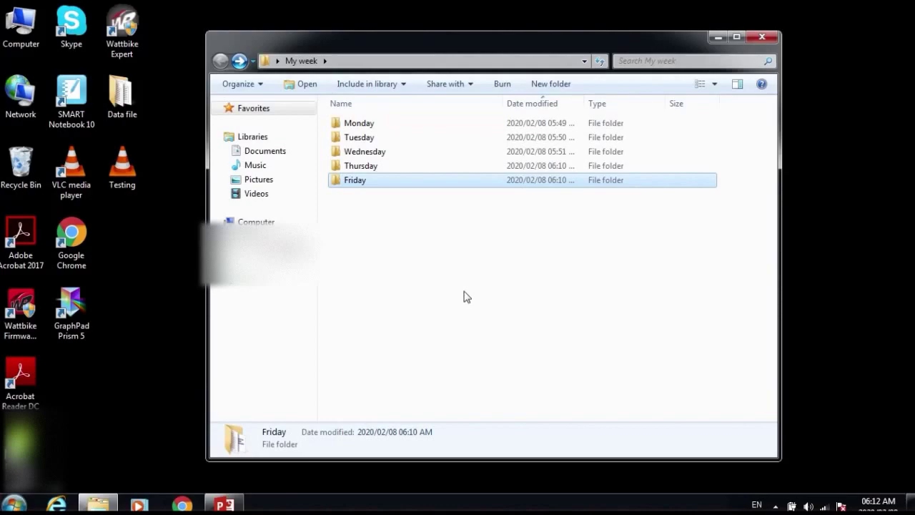
{"action": "left_click", "coordinate": [510, 265]}
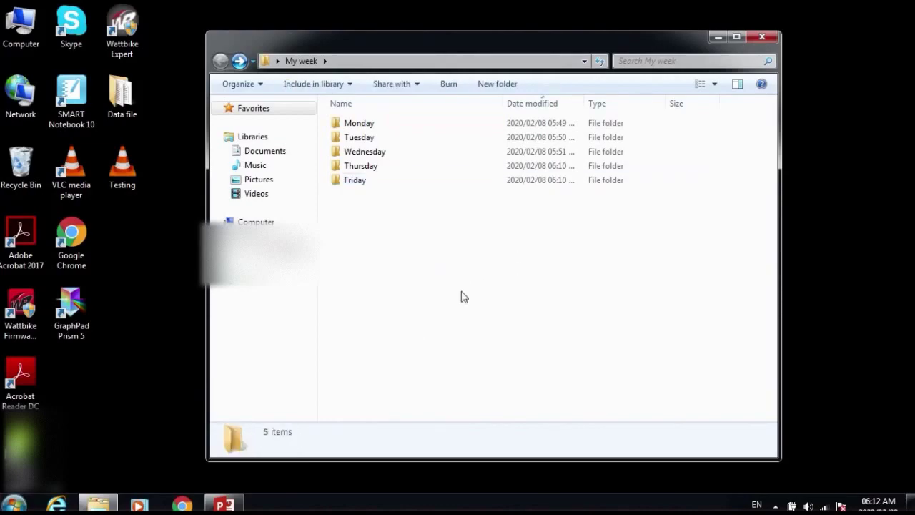